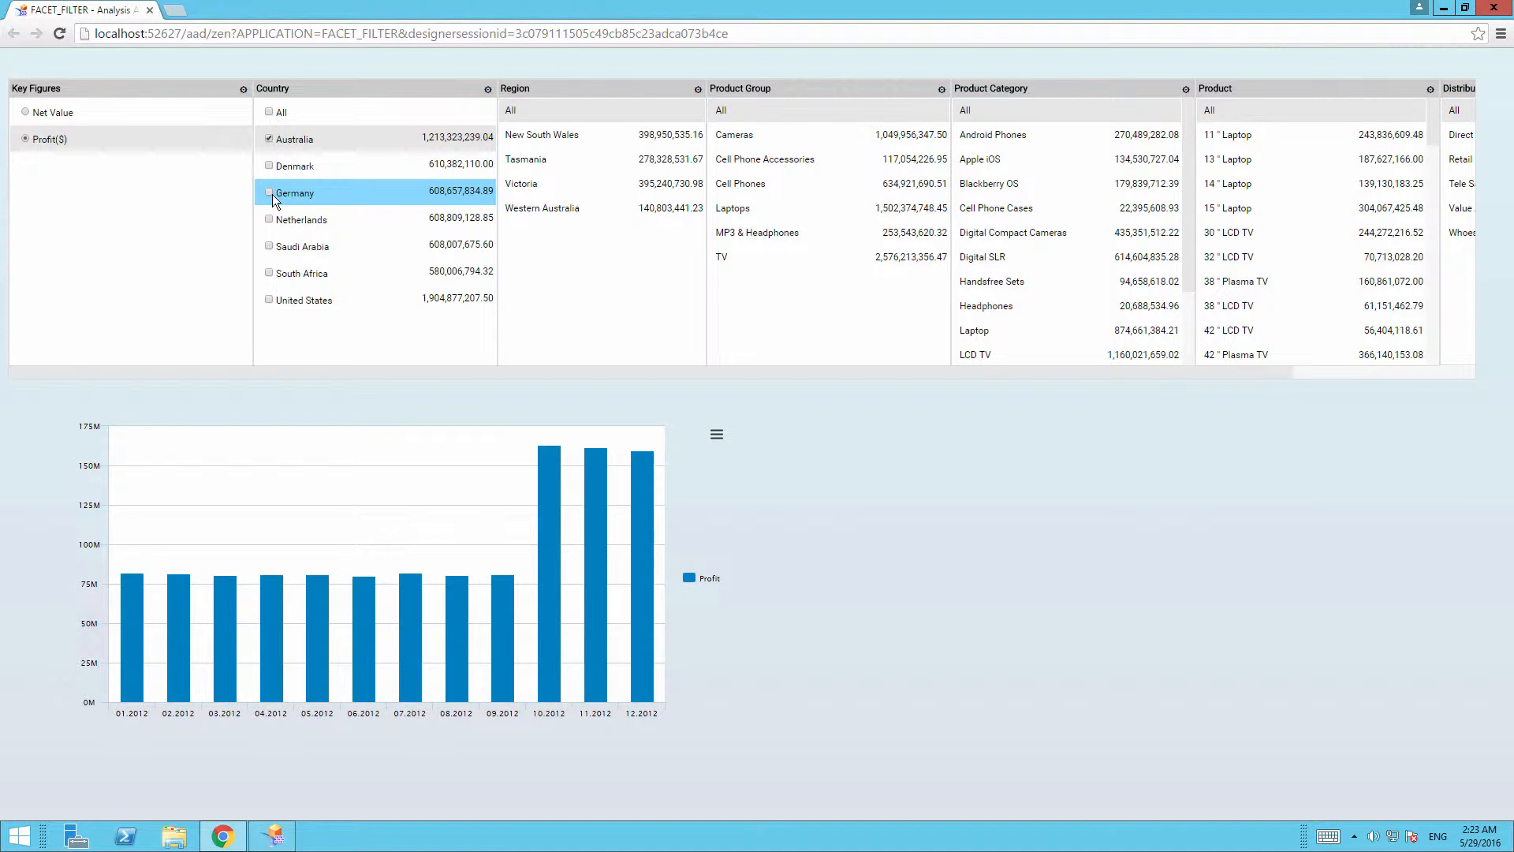
{"action": "left_click", "coordinate": [754, 135]}
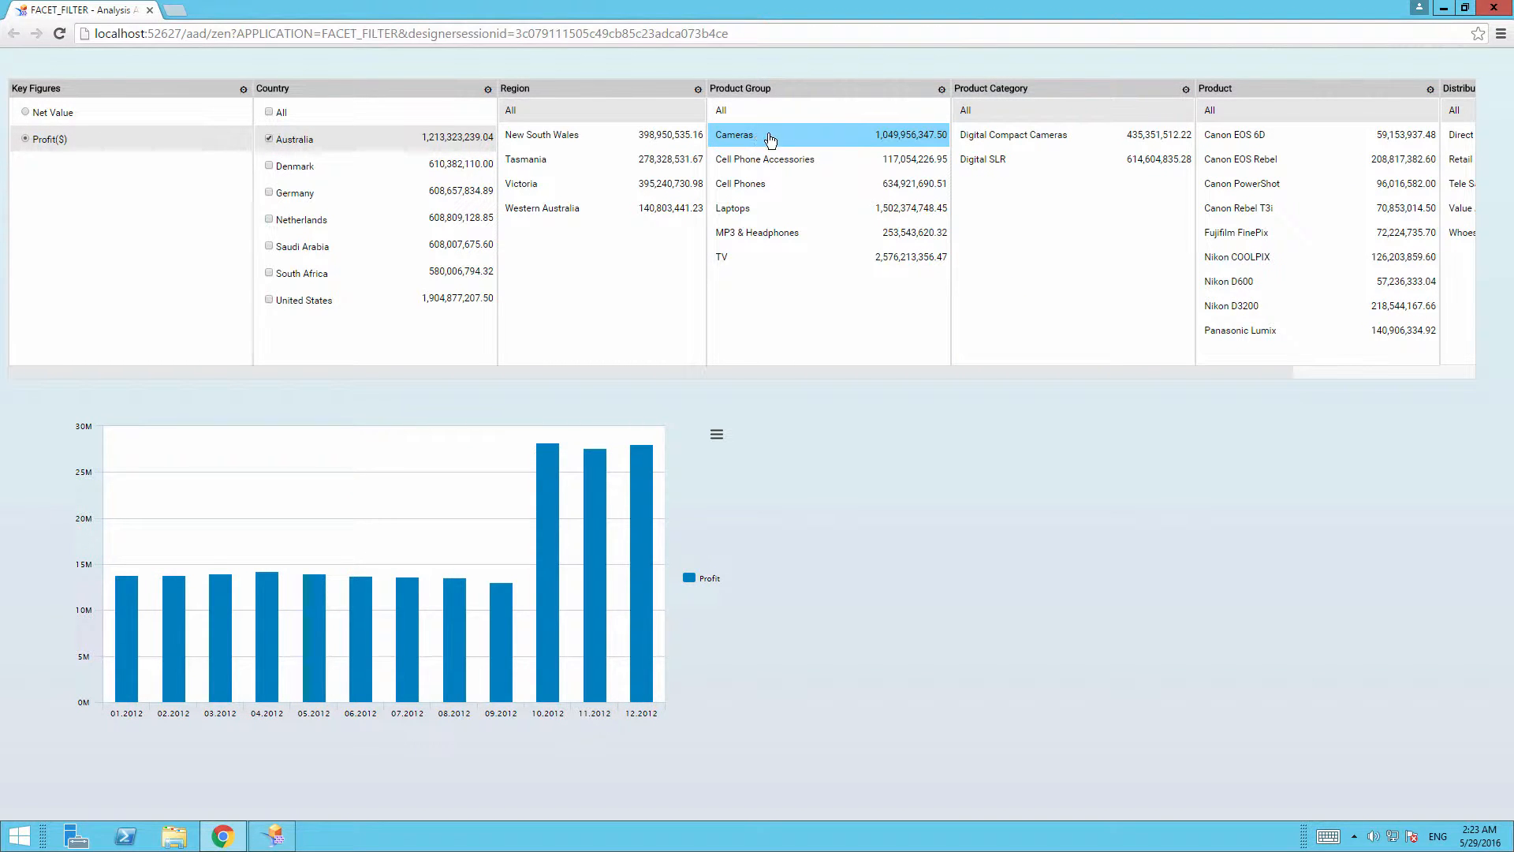
{"action": "left_click", "coordinate": [1000, 160]}
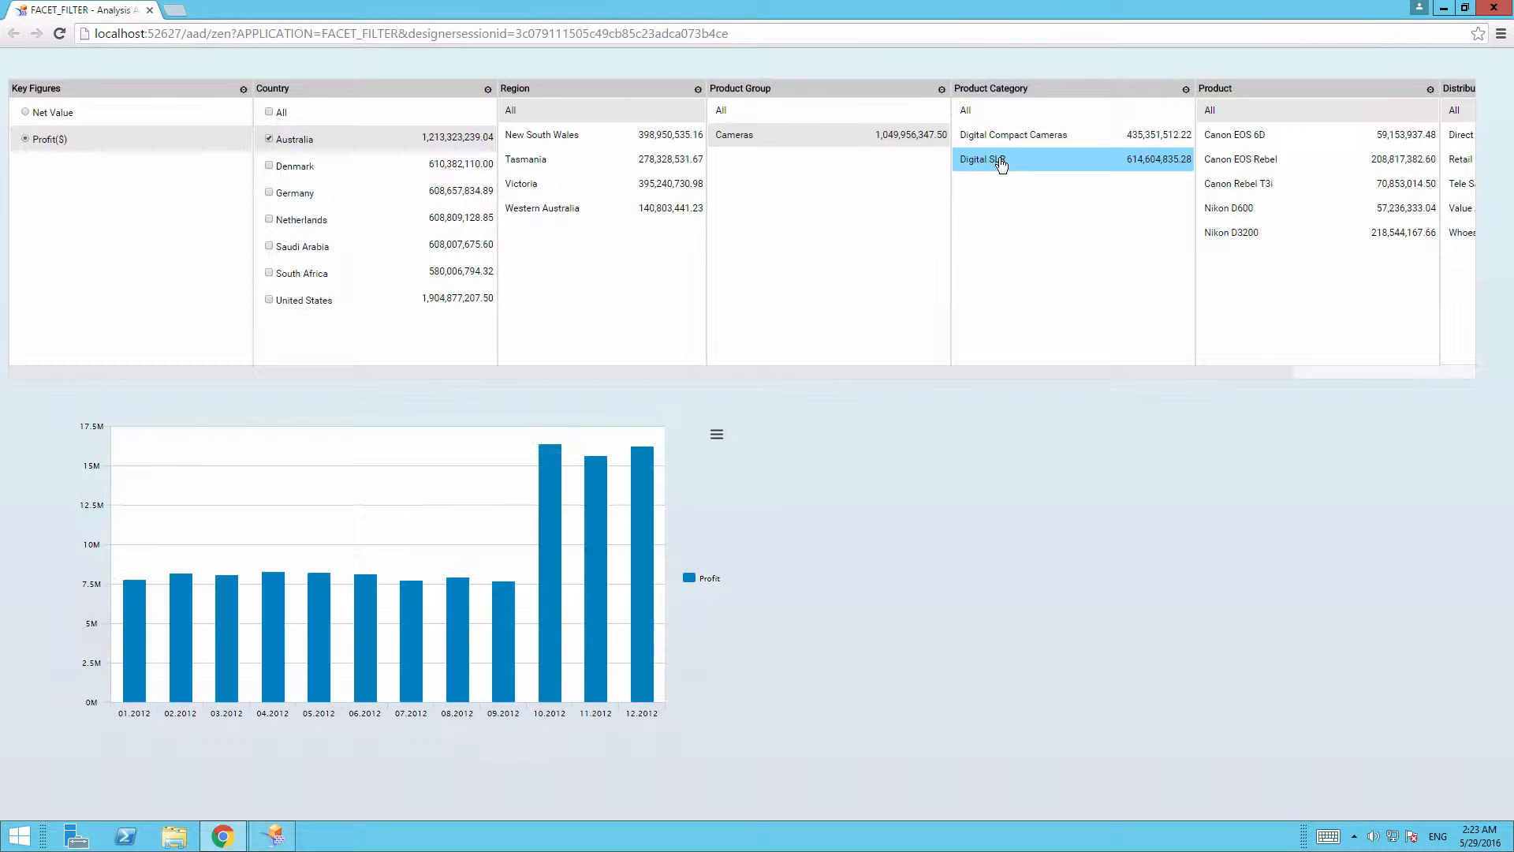
{"action": "left_click", "coordinate": [789, 117]}
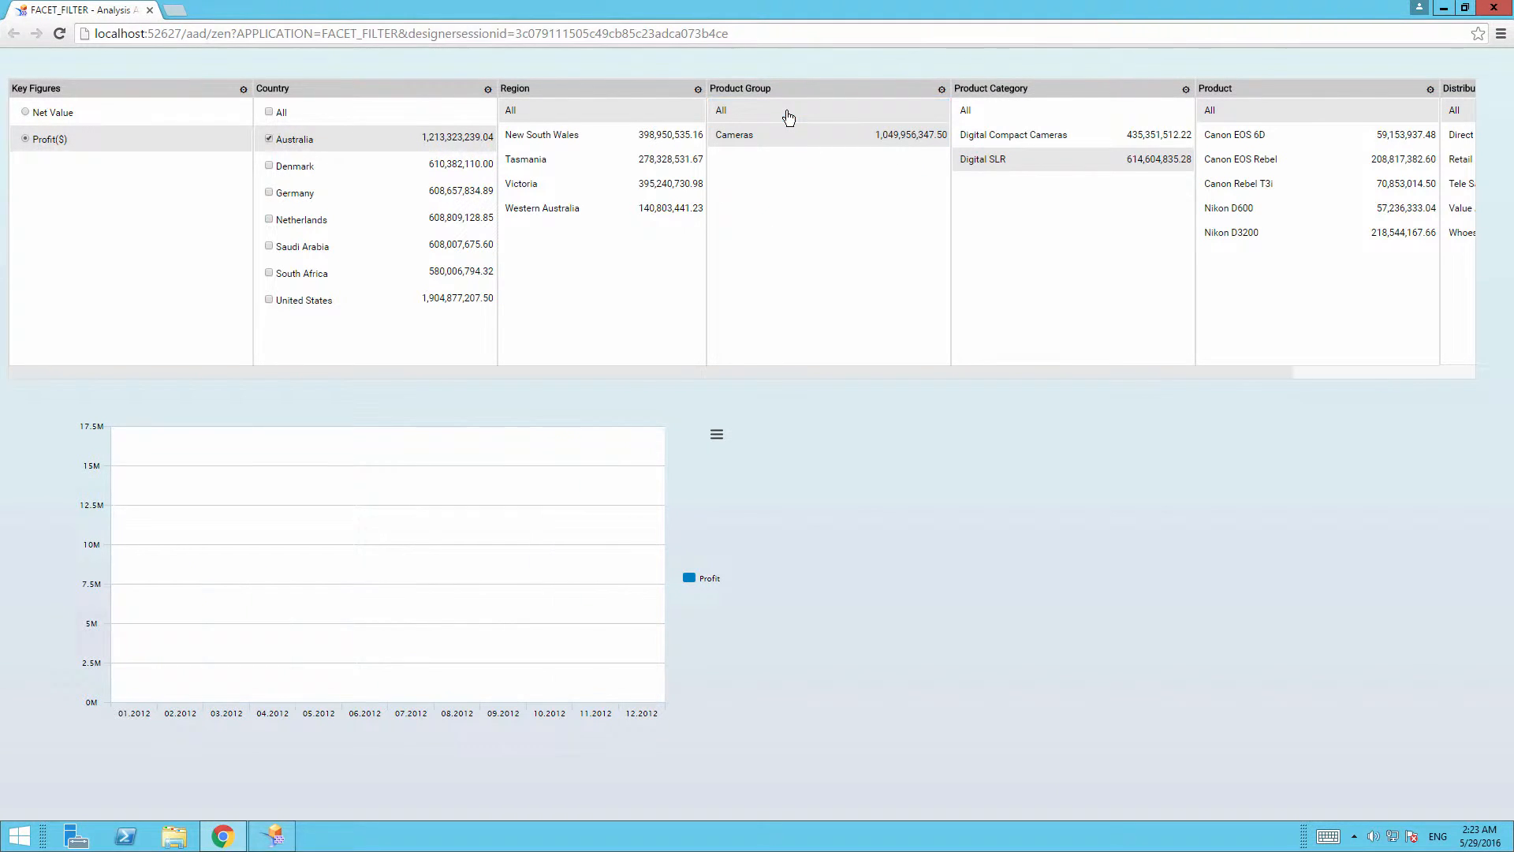
{"action": "left_click", "coordinate": [981, 112]}
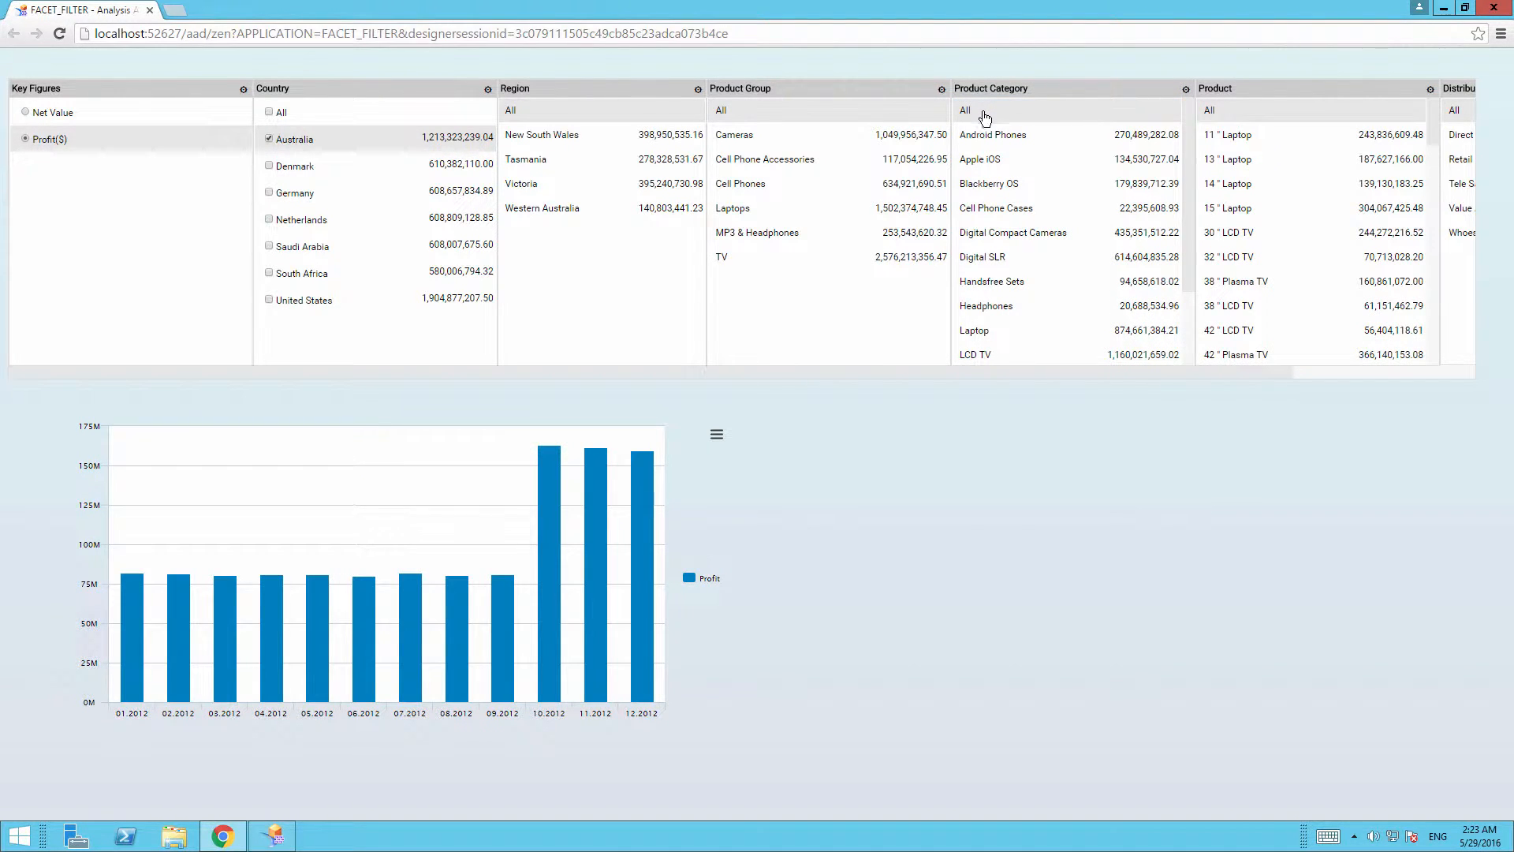
{"action": "left_click", "coordinate": [998, 208]}
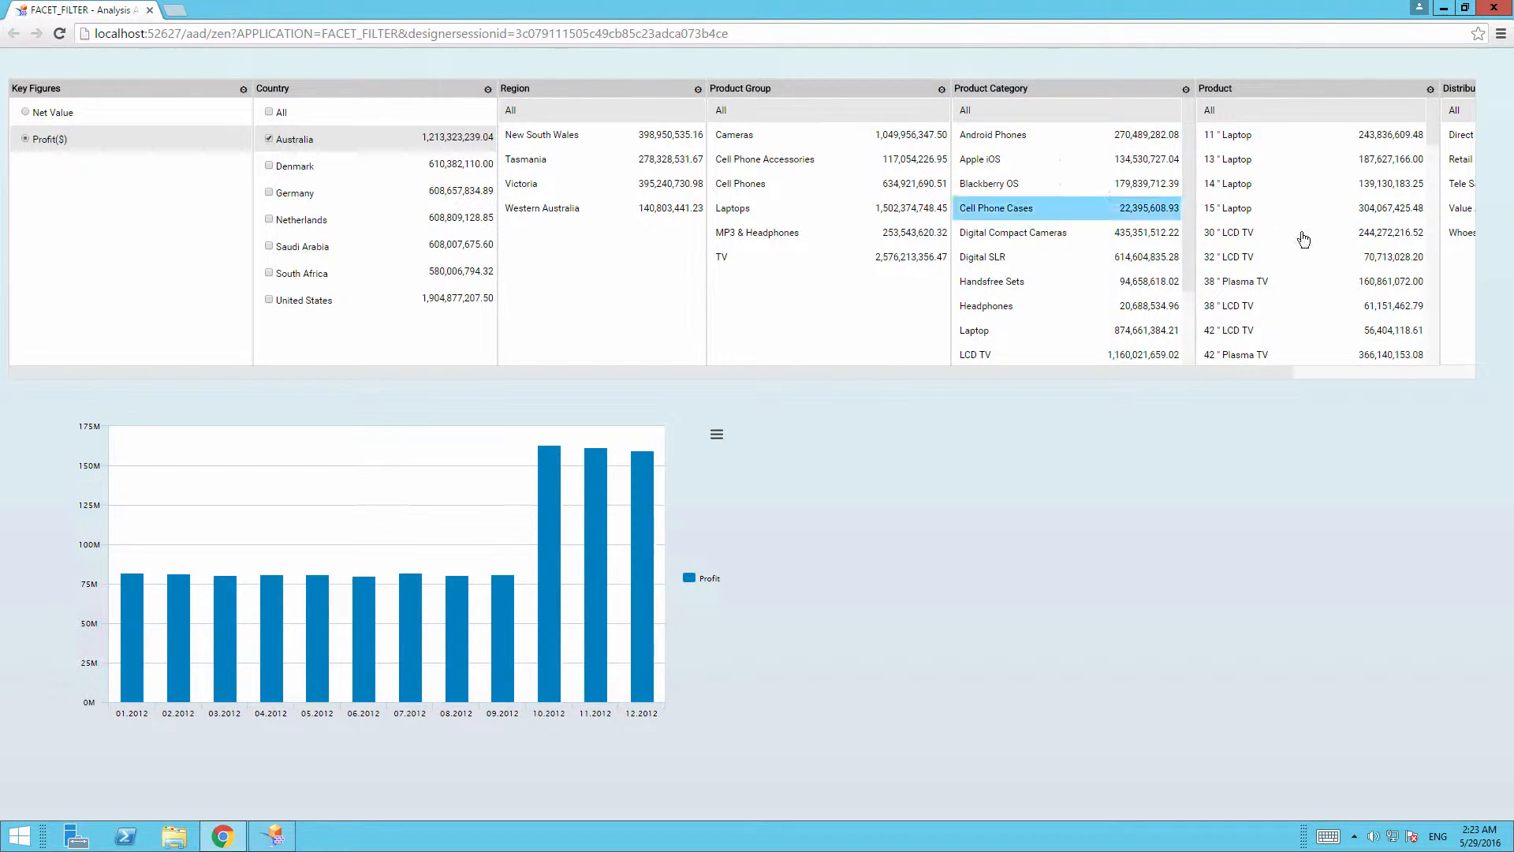
{"action": "left_click", "coordinate": [1244, 186]}
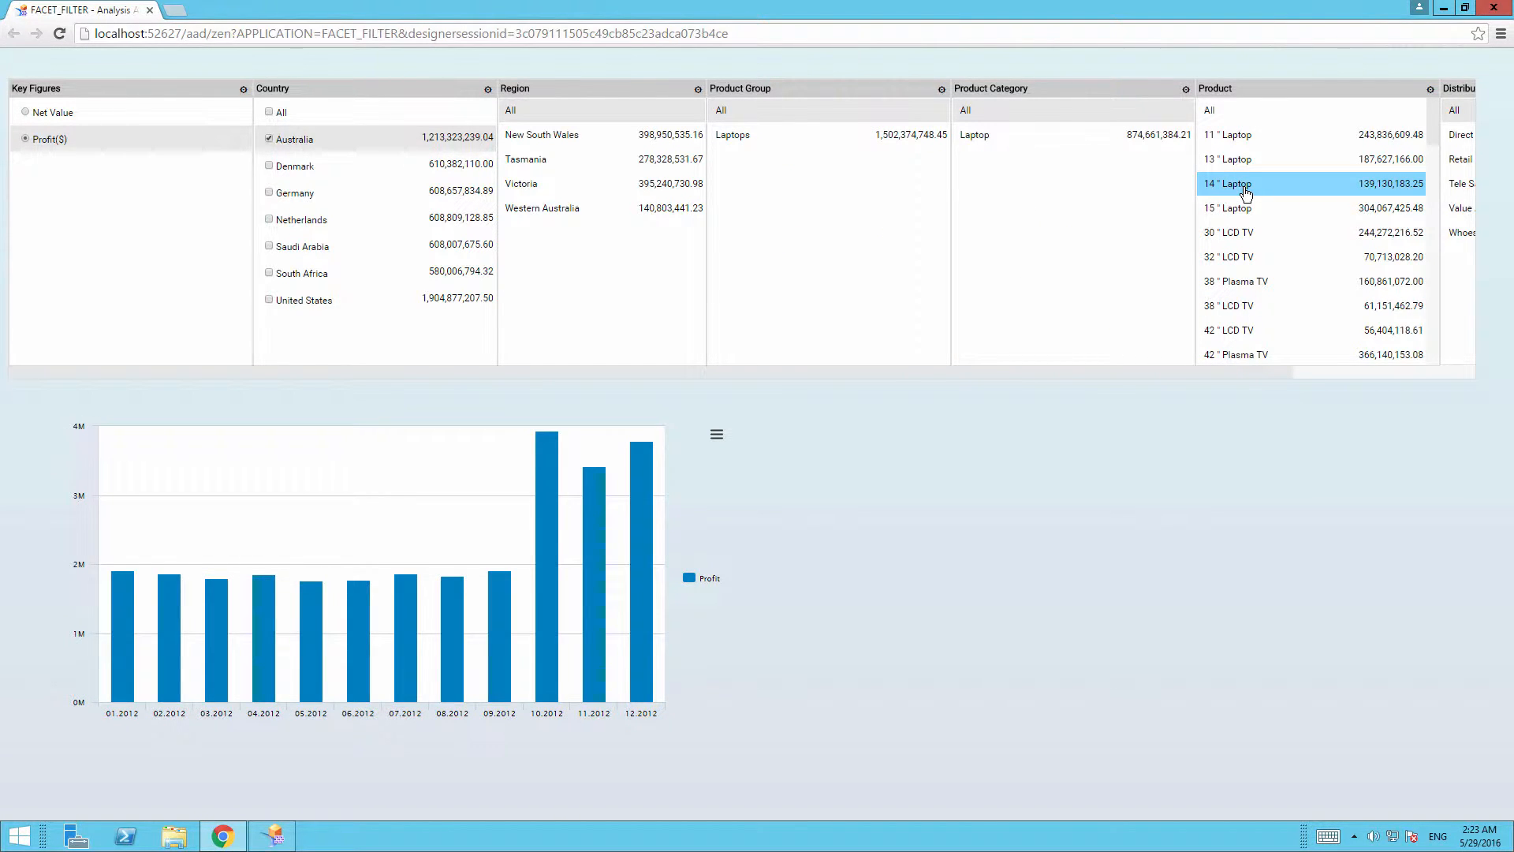
{"action": "left_click", "coordinate": [1218, 115]}
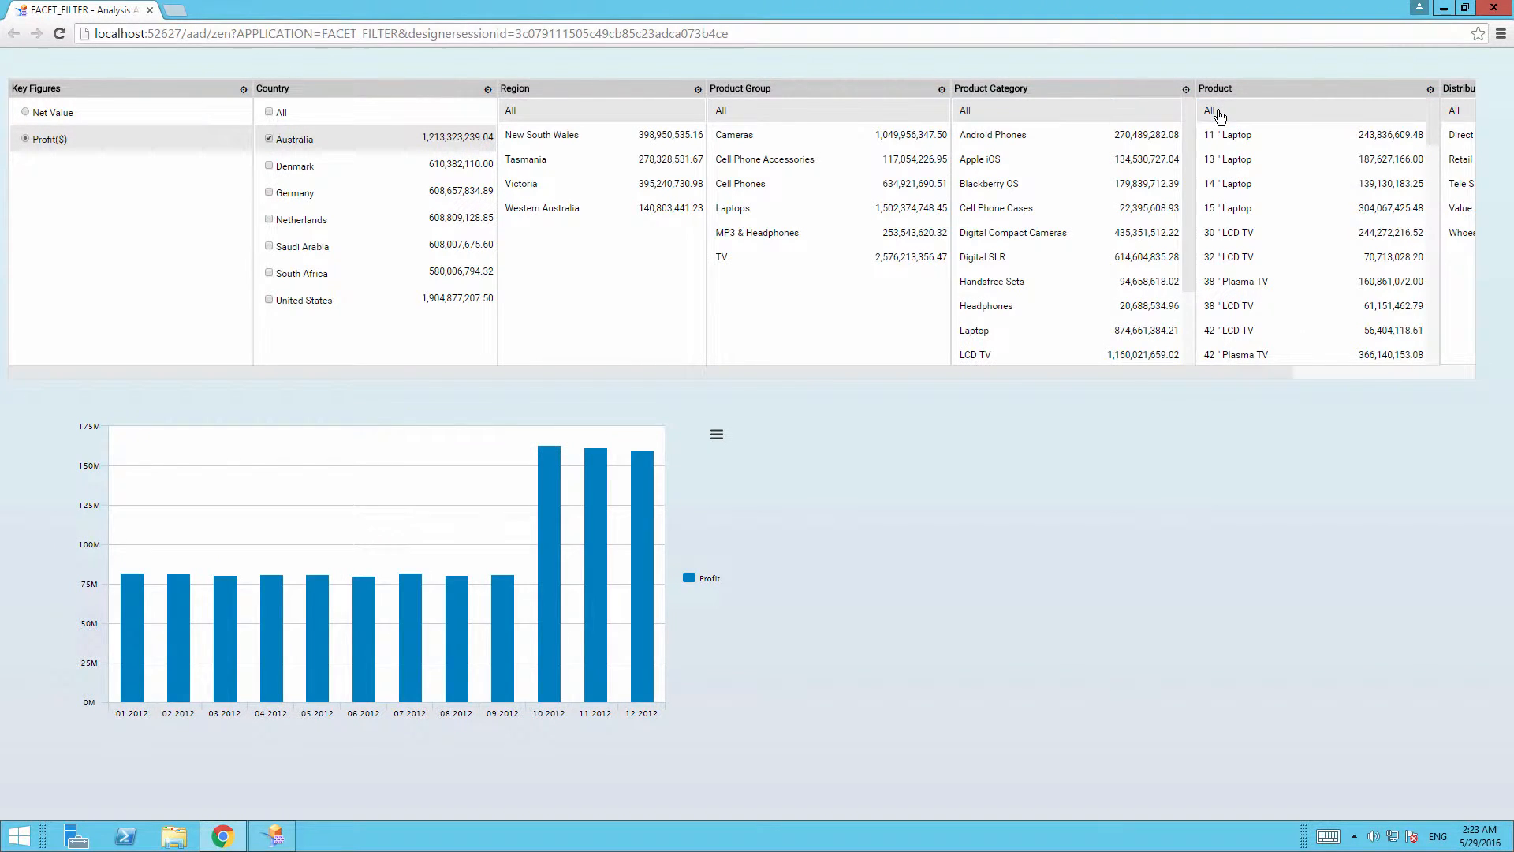
In the browser preview, filter the chart to Wholesale, then reset Distribution Channel to All.
{"action": "left_click_drag", "start_coordinate": [1217, 371], "coordinate": [1431, 350]}
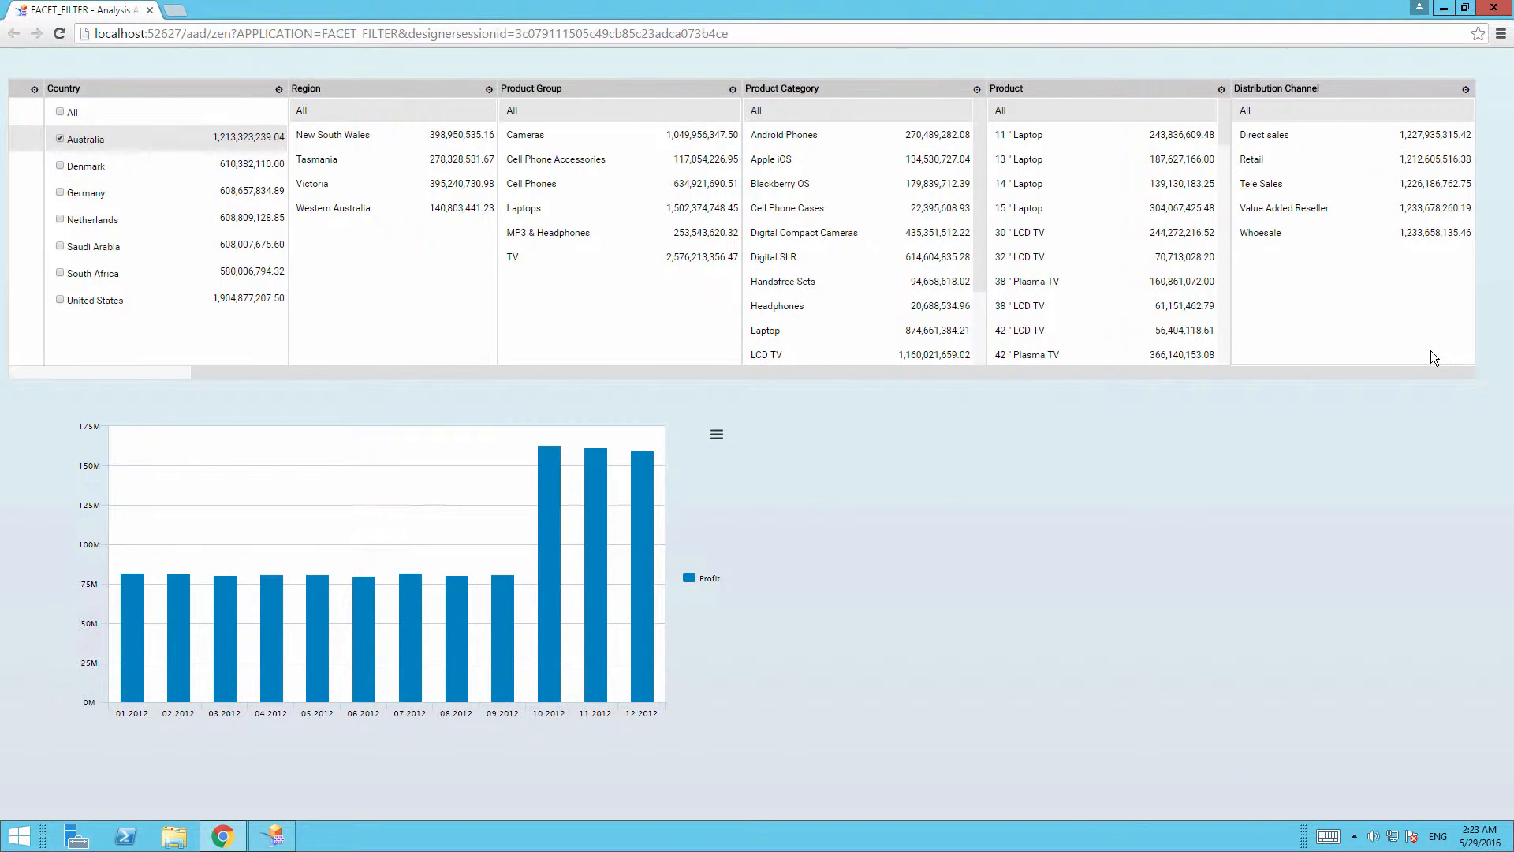
{"action": "left_click", "coordinate": [1286, 236]}
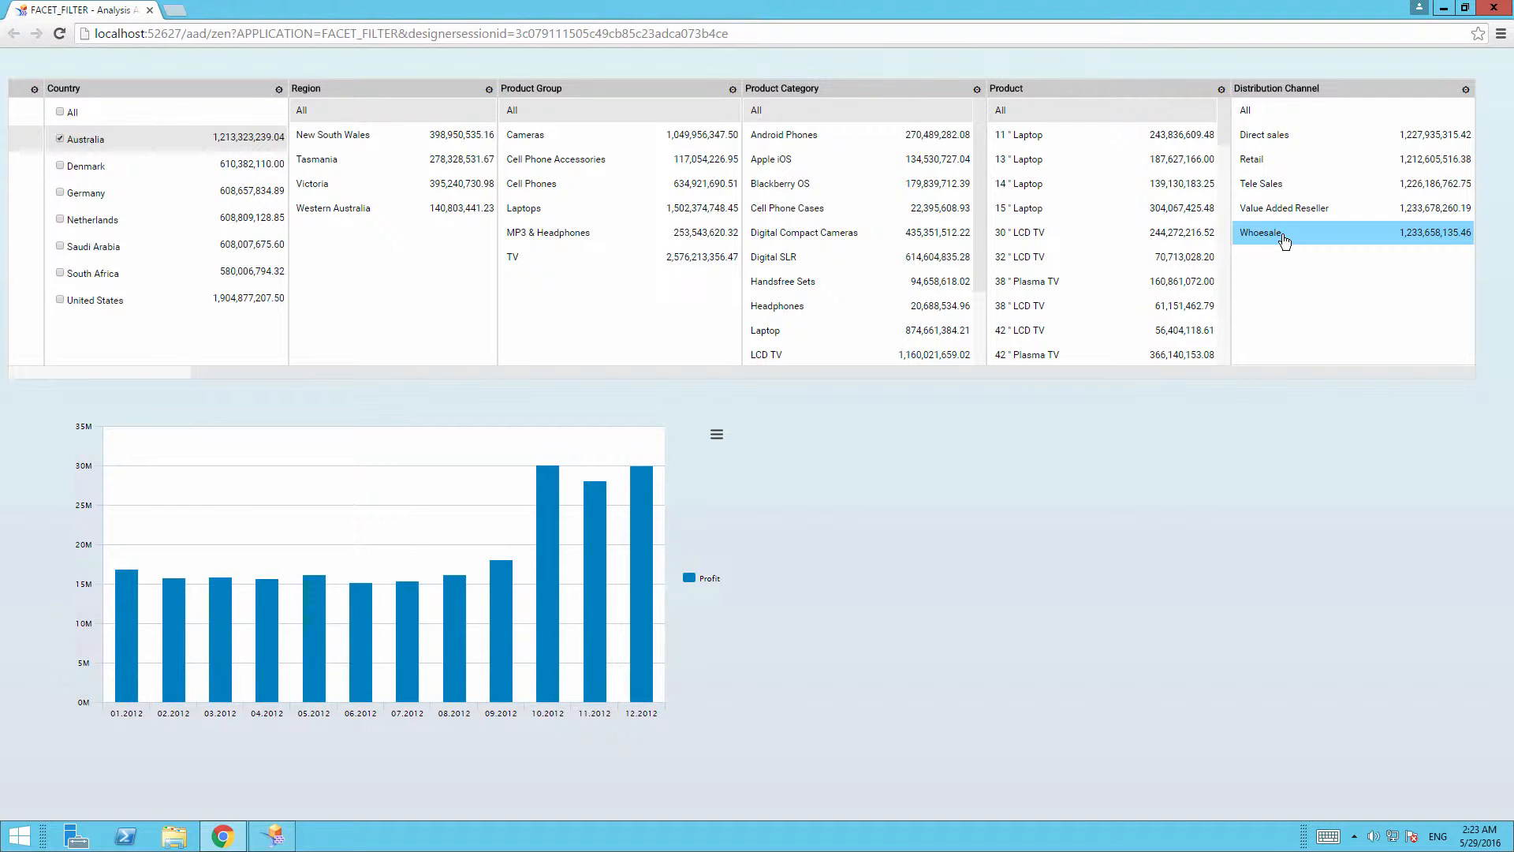
{"action": "left_click", "coordinate": [1252, 111]}
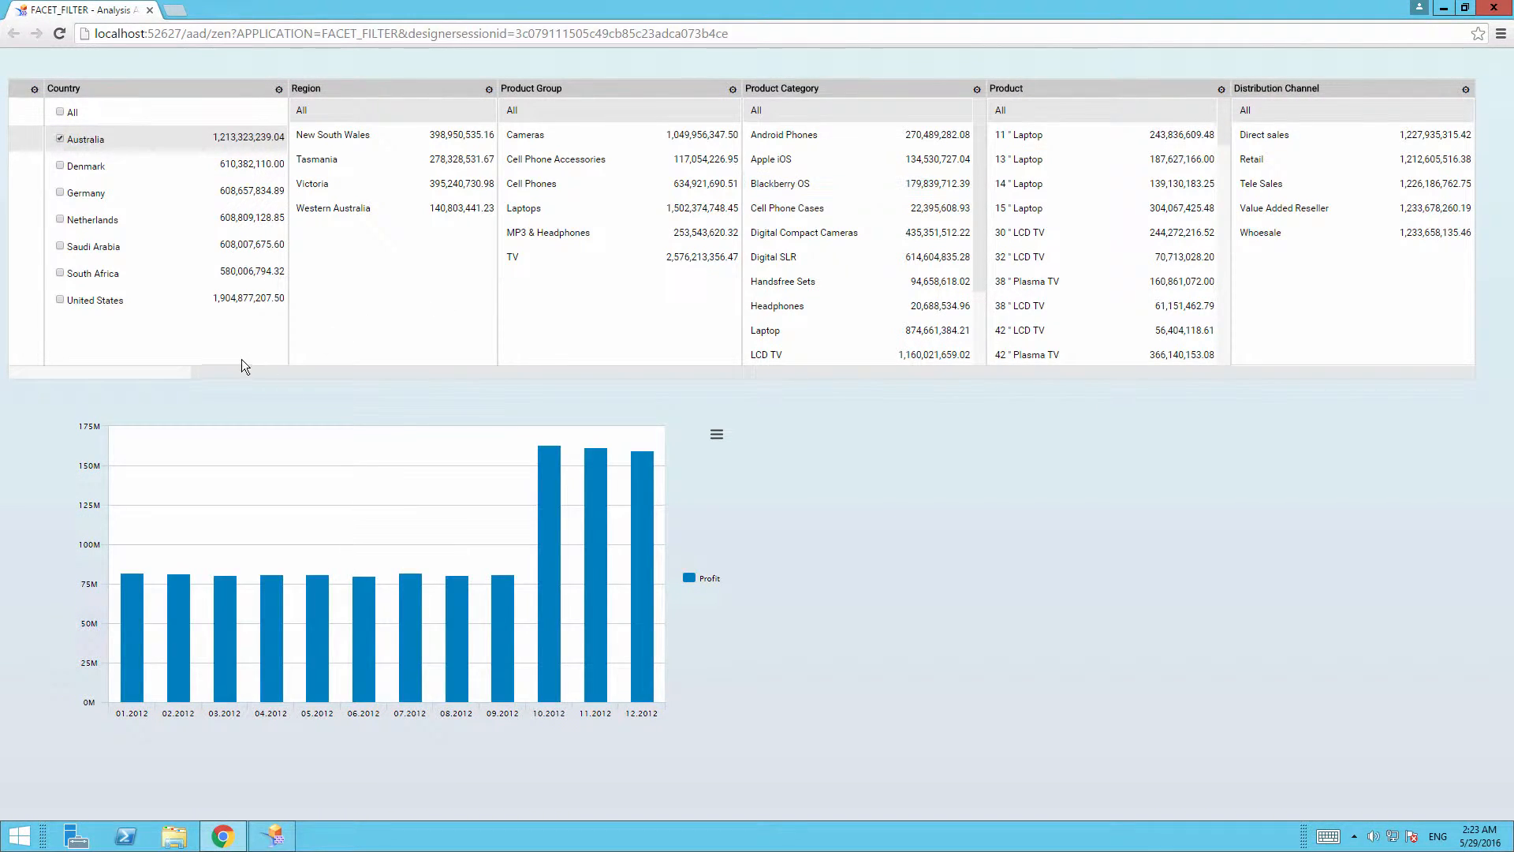
{"action": "left_click_drag", "start_coordinate": [213, 371], "coordinate": [39, 383]}
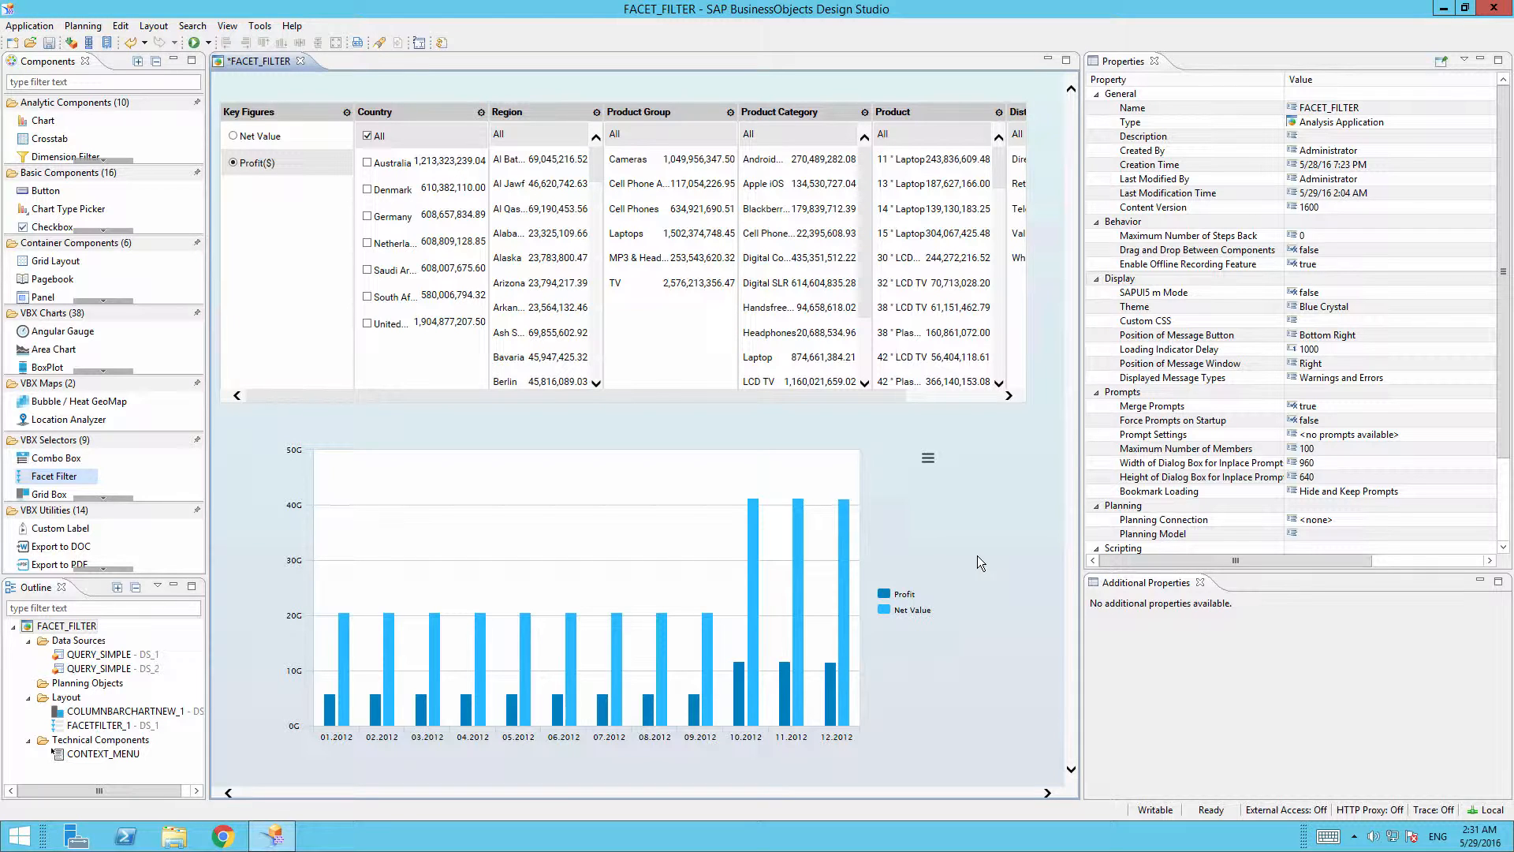
{"action": "right_click", "coordinate": [129, 656]}
{"action": "left_click", "coordinate": [170, 742]}
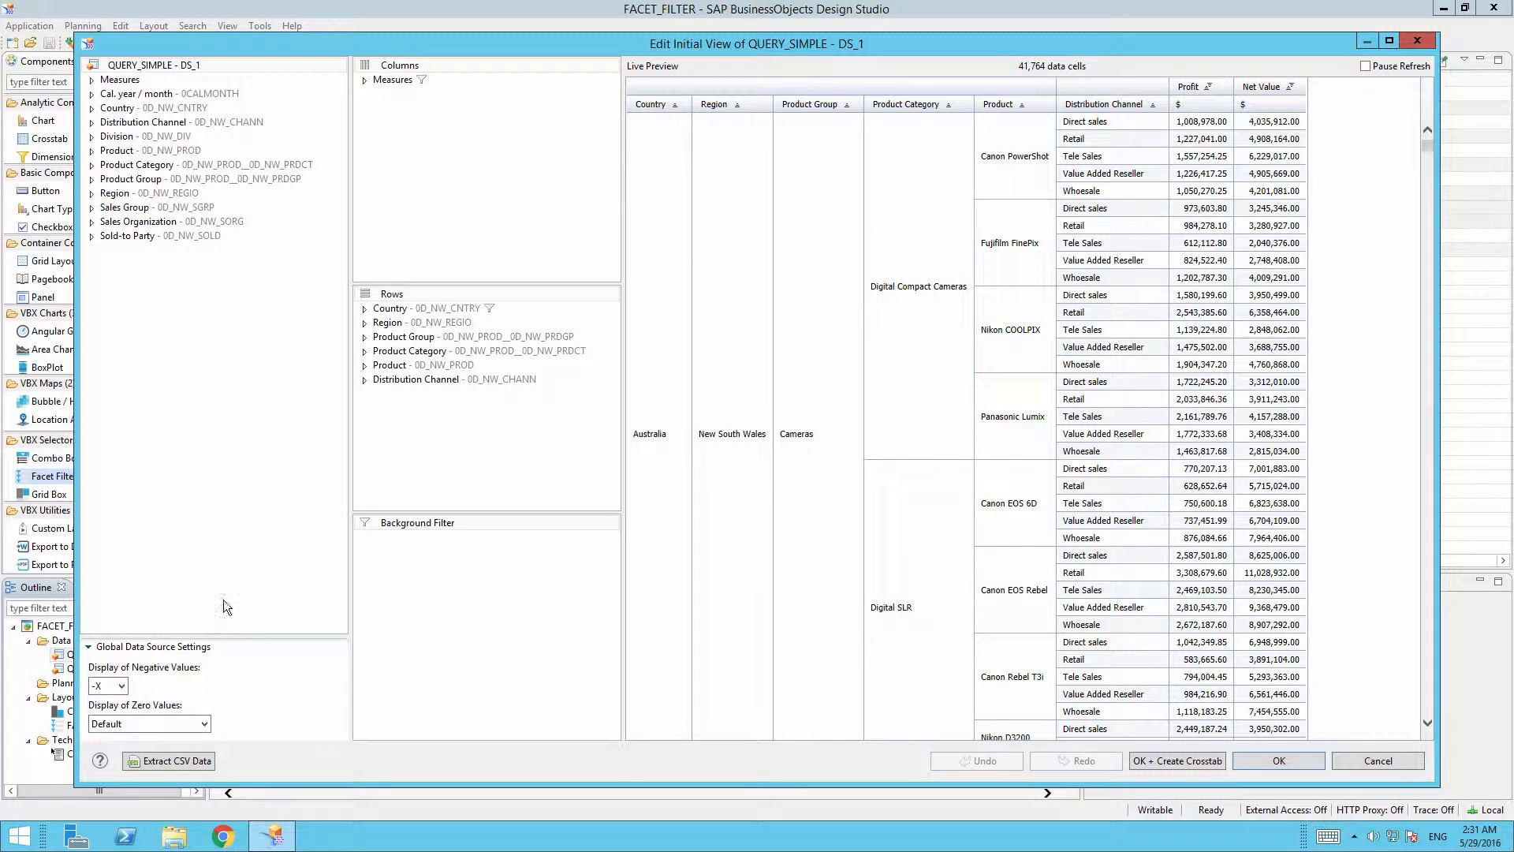
{"action": "left_click", "coordinate": [1279, 761]}
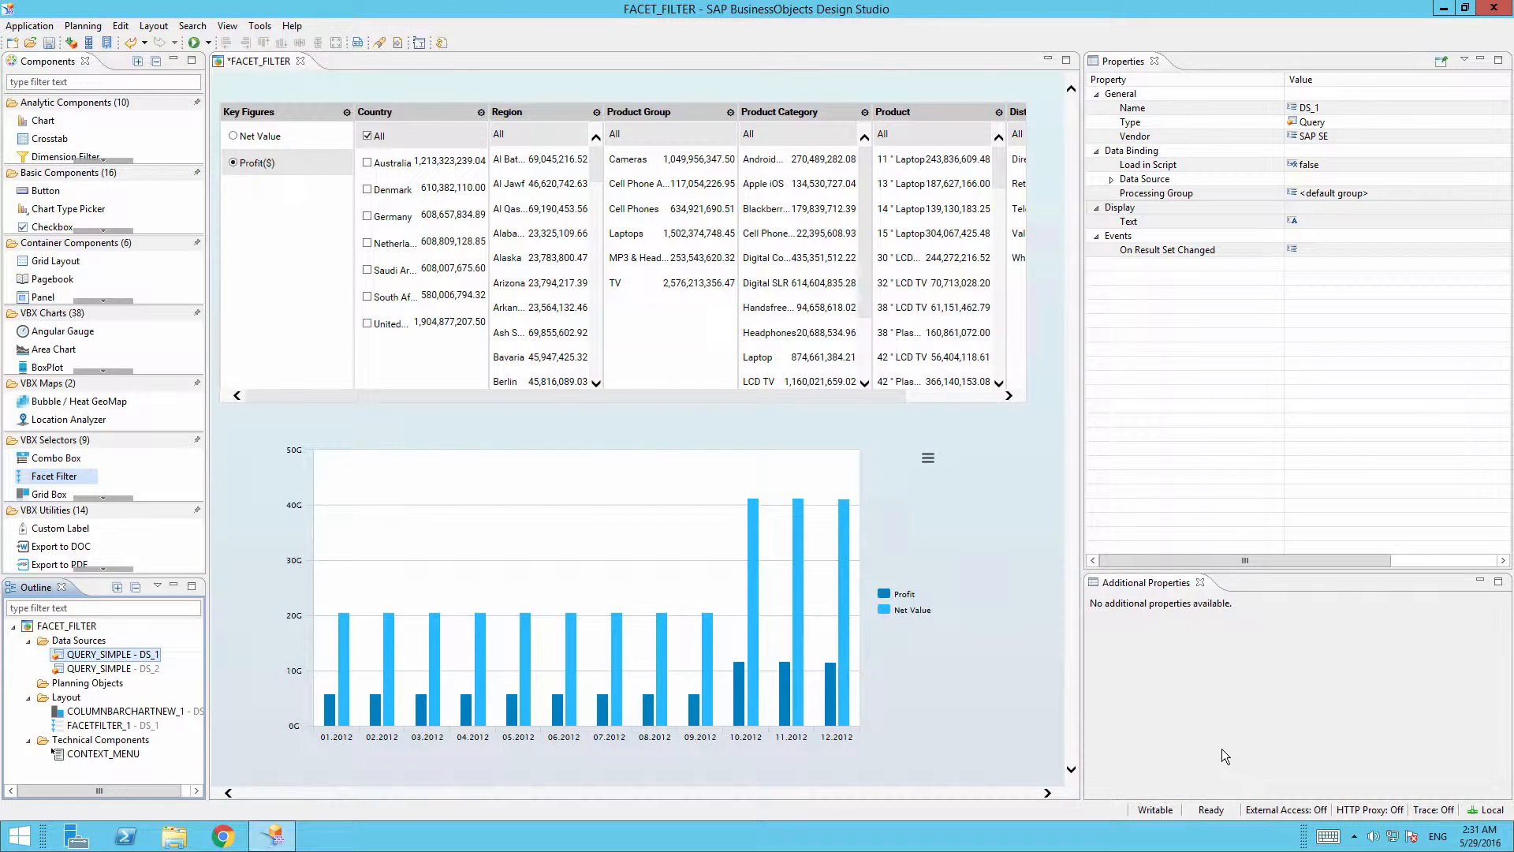
{"action": "right_click", "coordinate": [152, 670]}
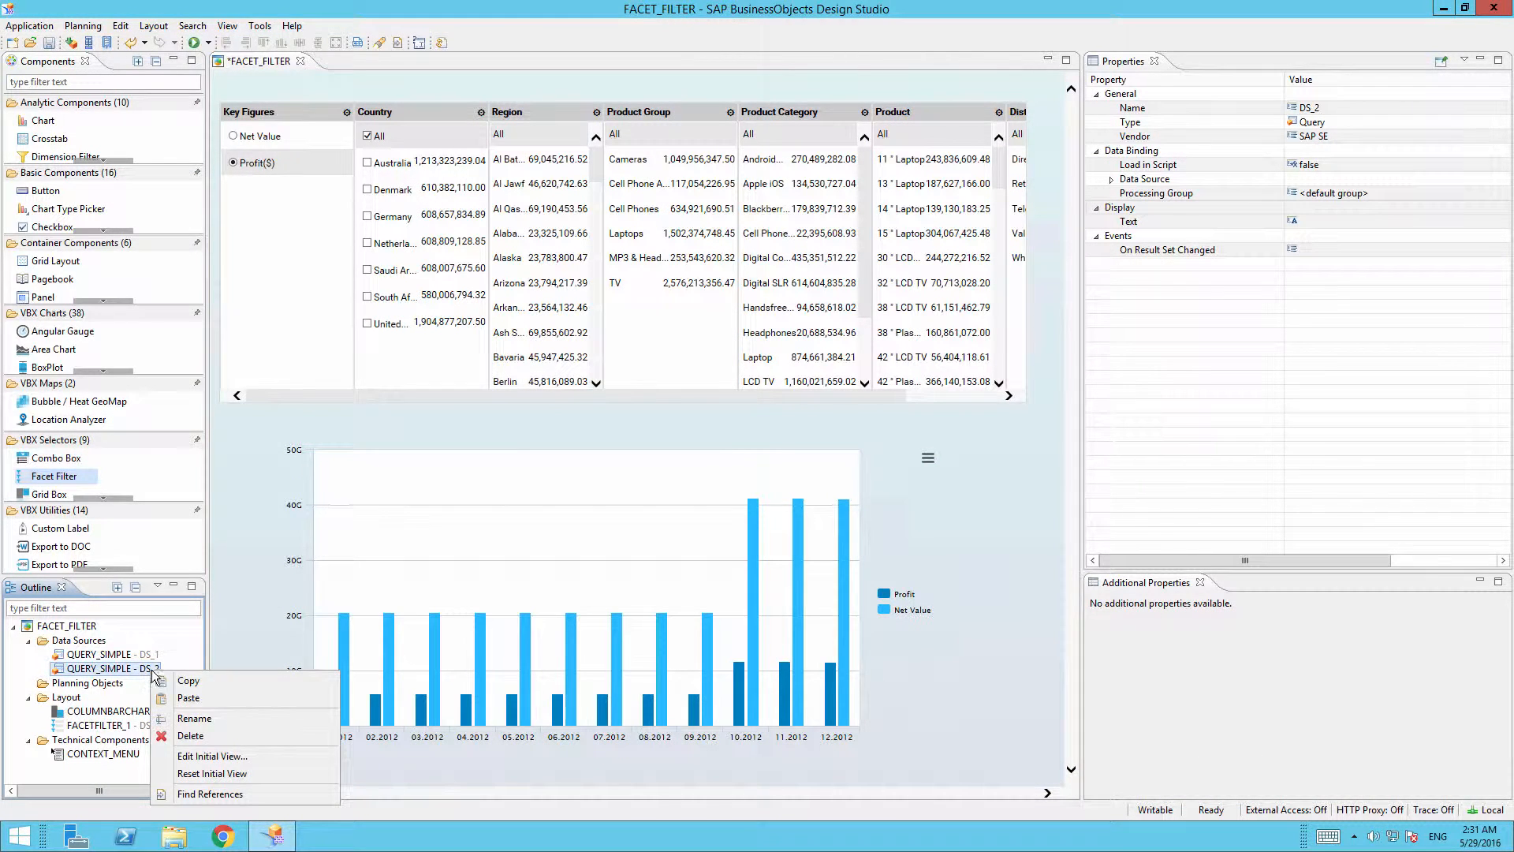
{"action": "left_click", "coordinate": [224, 754]}
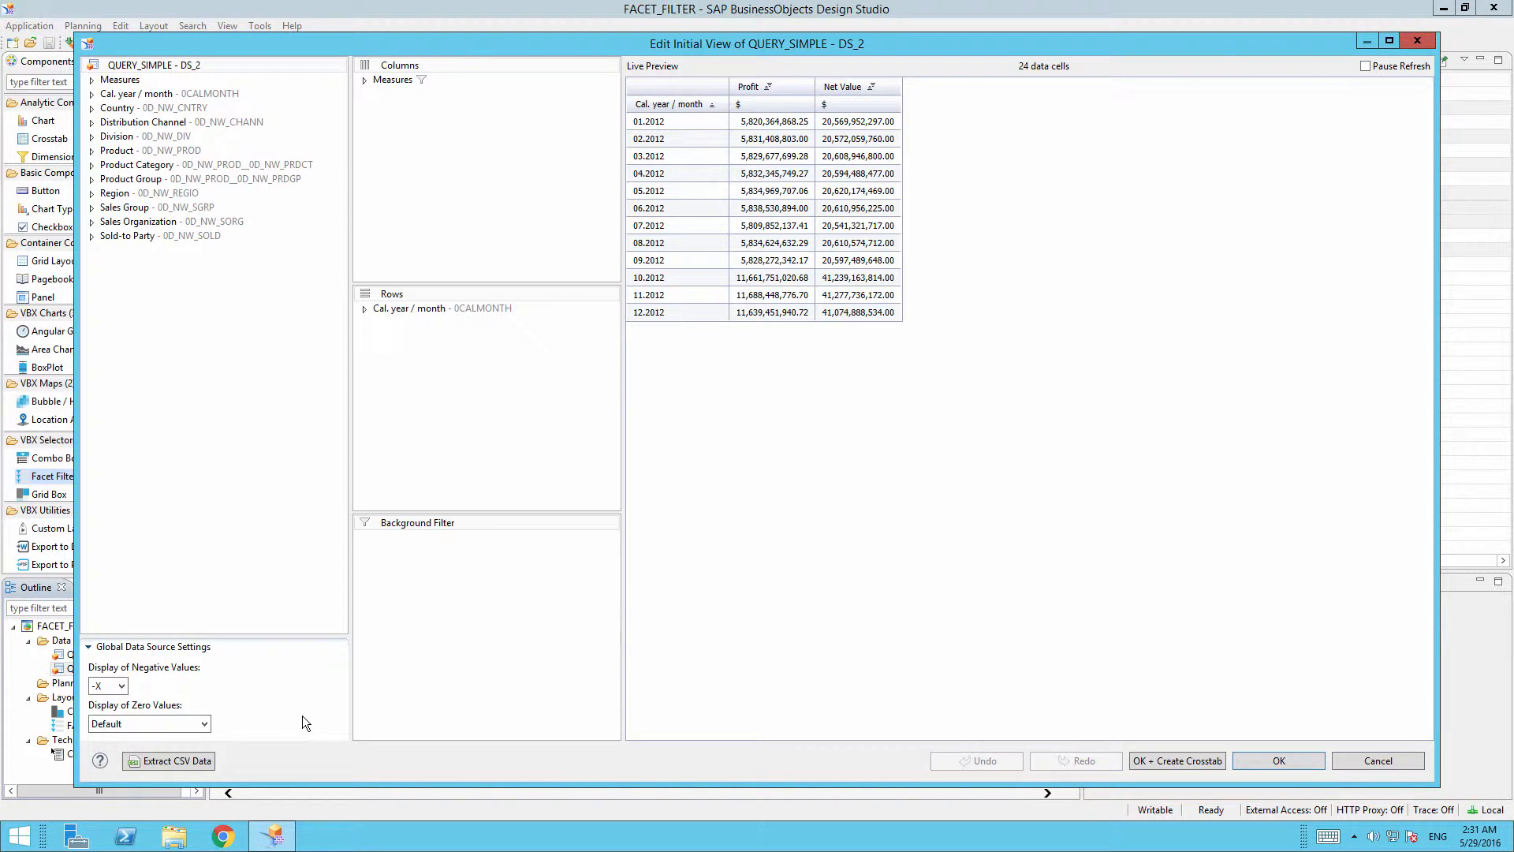
{"action": "left_click", "coordinate": [1301, 760]}
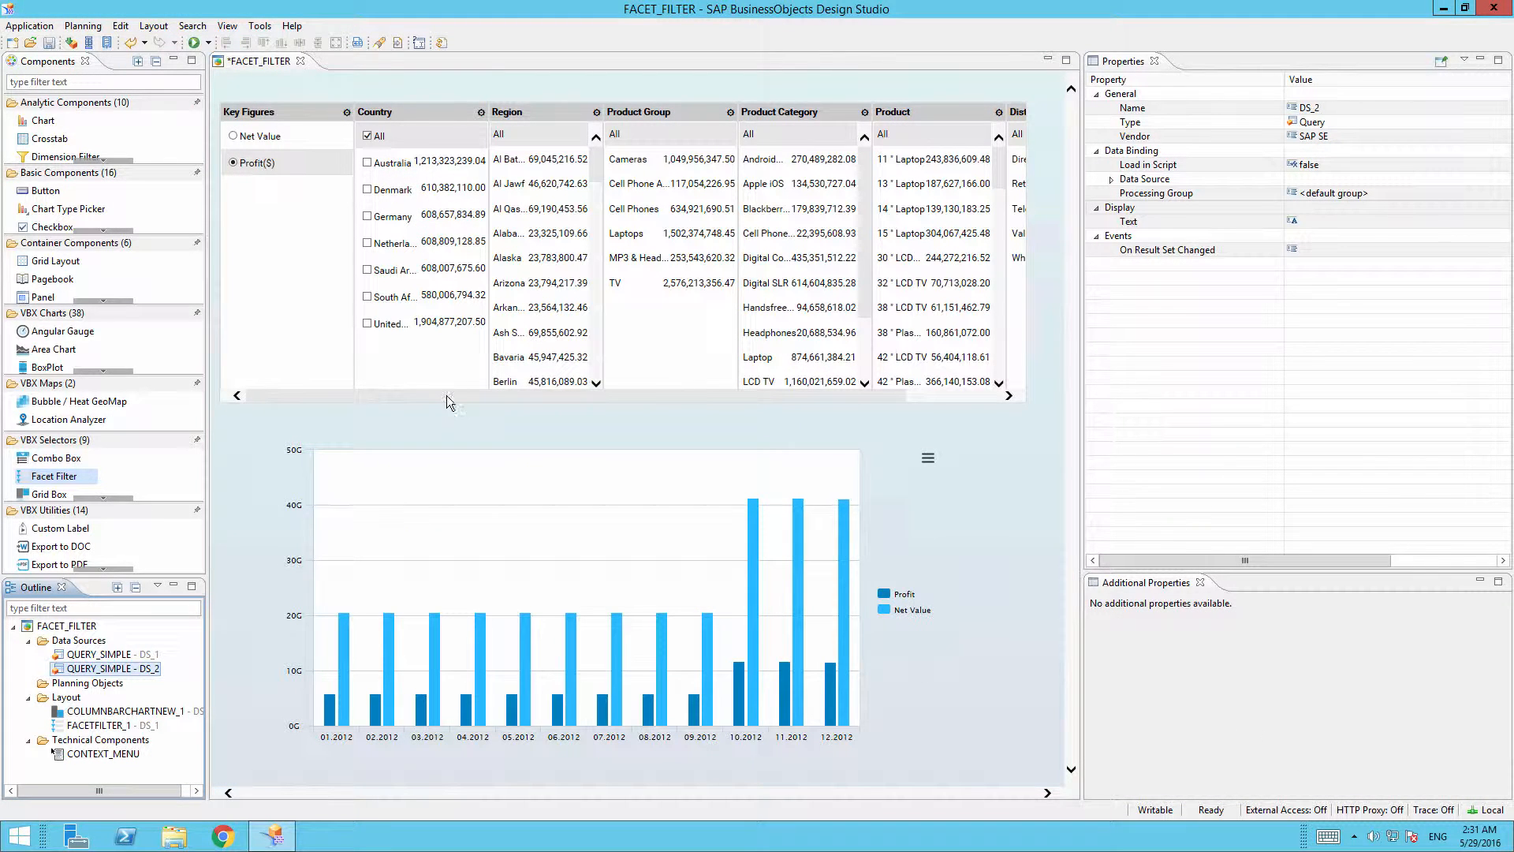
{"action": "left_click", "coordinate": [448, 357]}
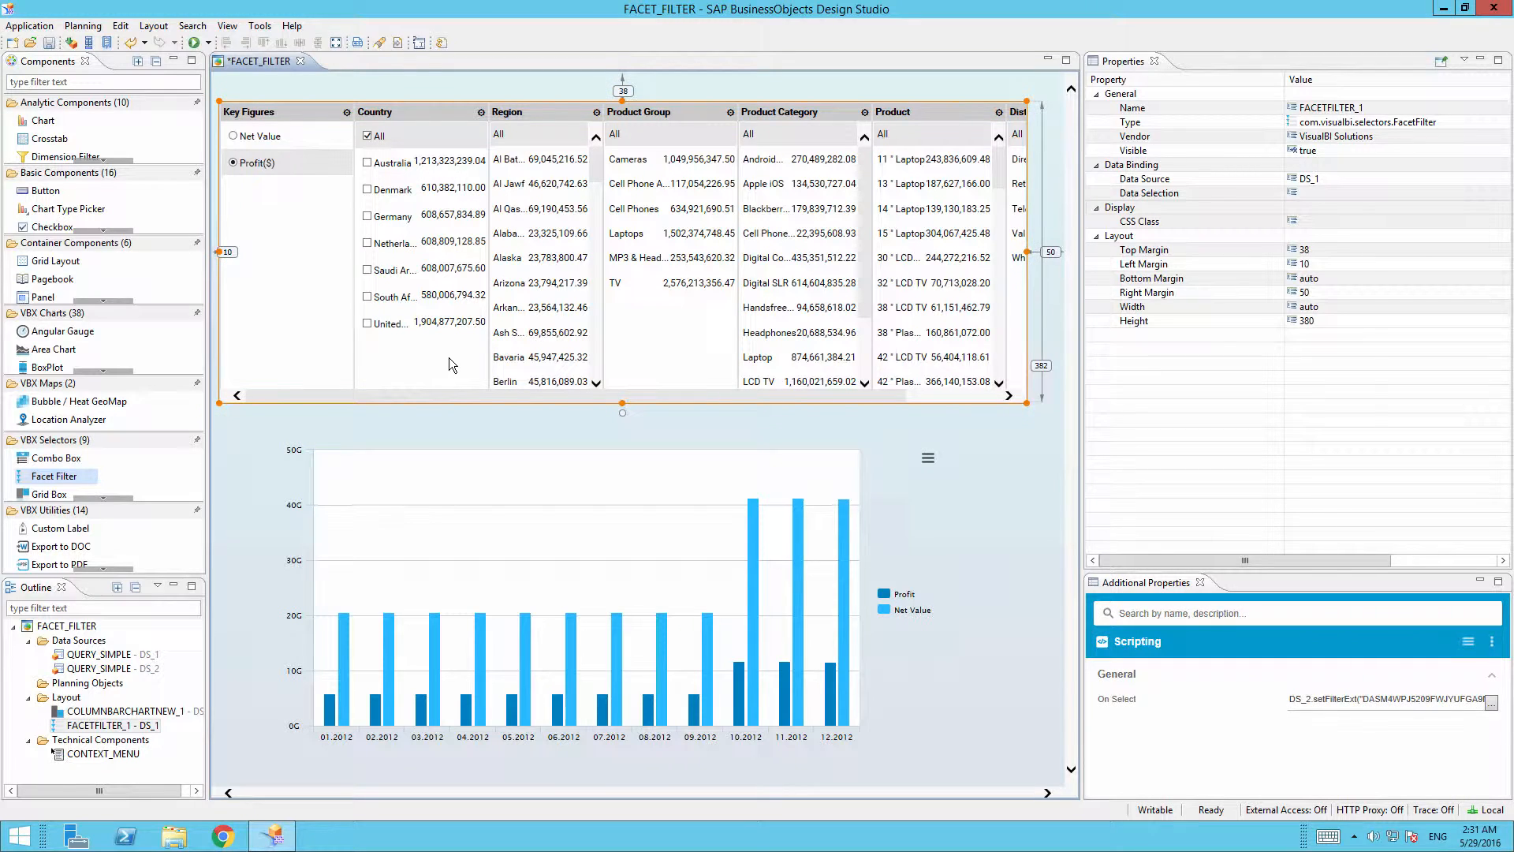
Replace the old facet filter with a new Facet Filter placed above the chart.
{"action": "key", "text": "Delete"}
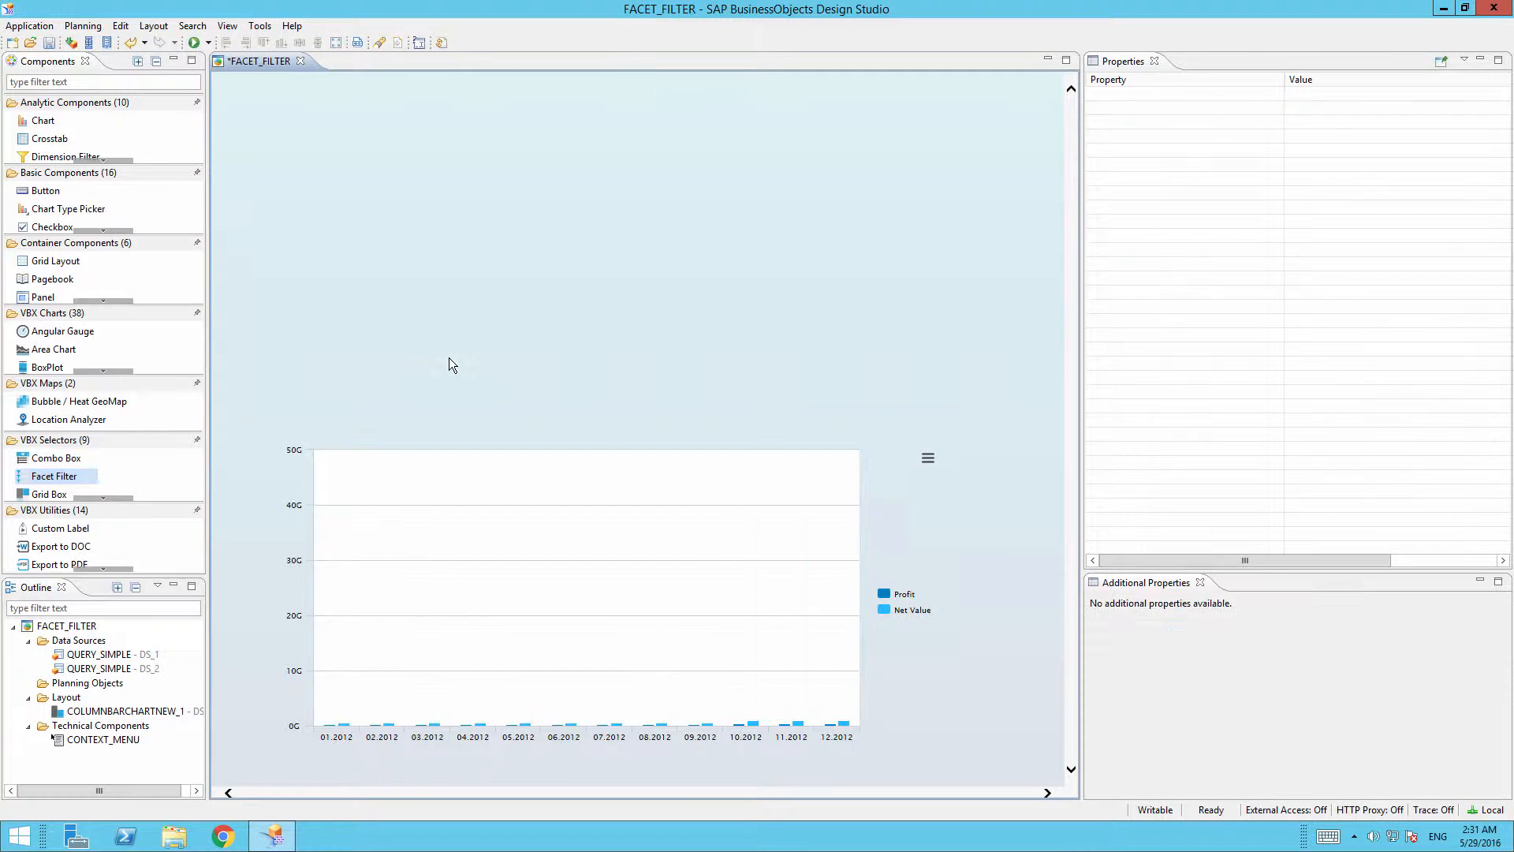
{"action": "left_click", "coordinate": [89, 84]}
{"action": "type", "text": "fac"}
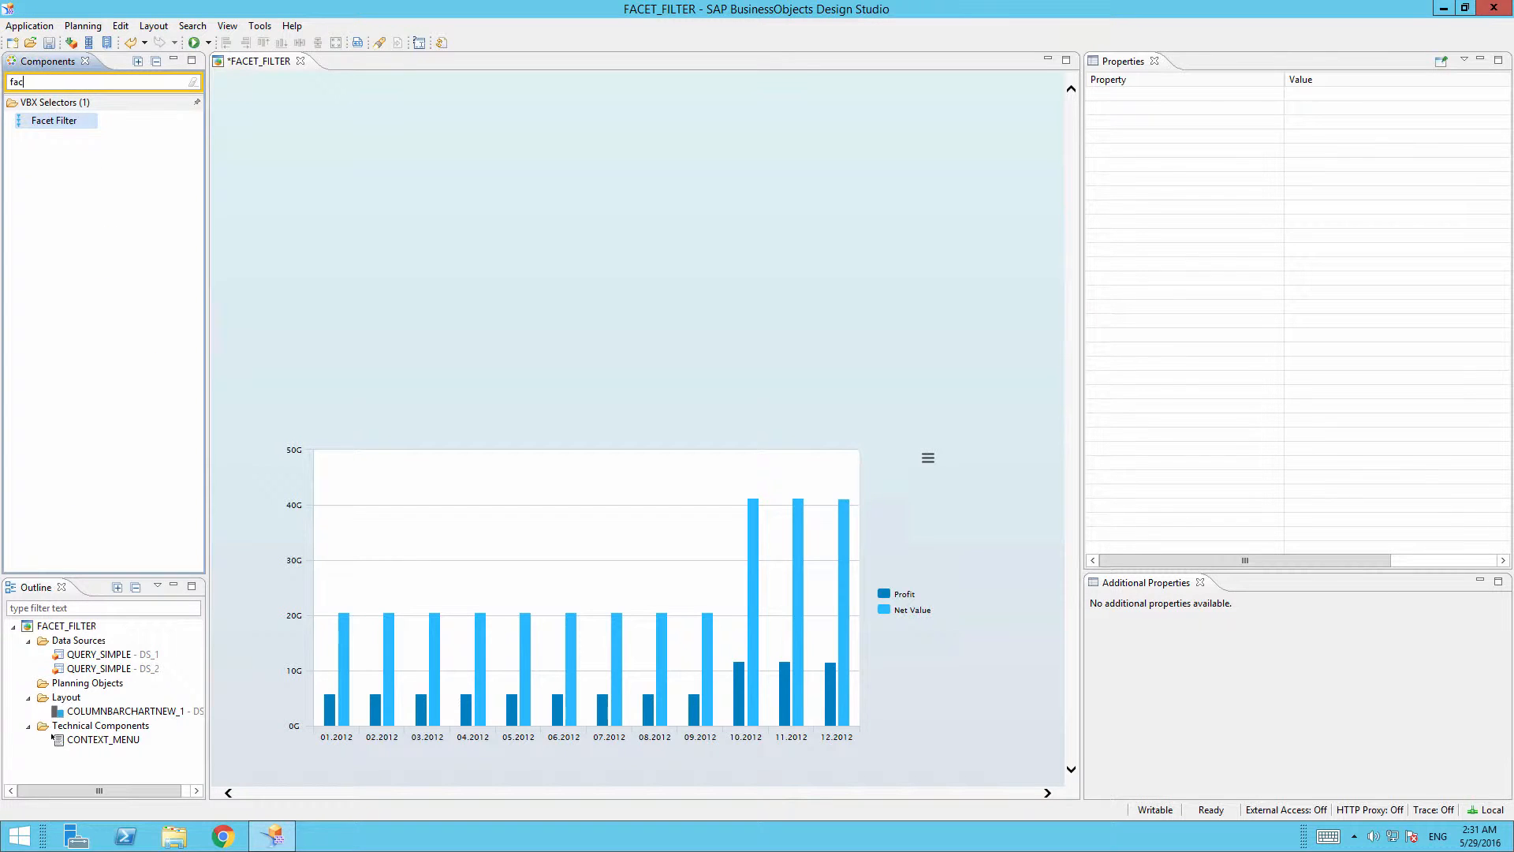
{"action": "left_click_drag", "start_coordinate": [93, 116], "coordinate": [239, 111]}
{"action": "left_click", "coordinate": [193, 82]}
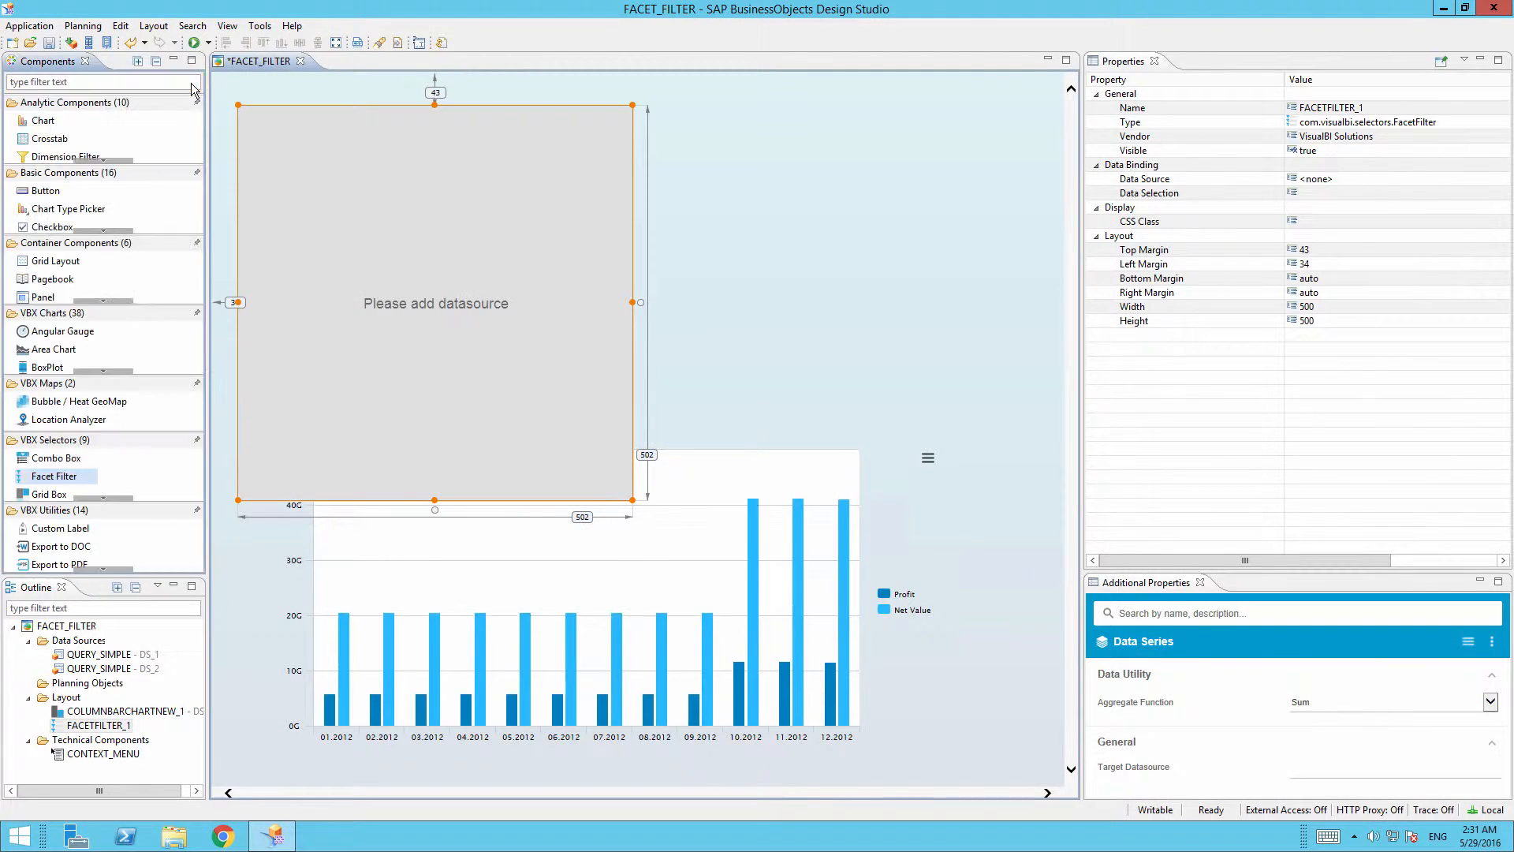
Set the facet filter's Top Margin to 10 and Width to auto.
{"action": "left_click", "coordinate": [1332, 247]}
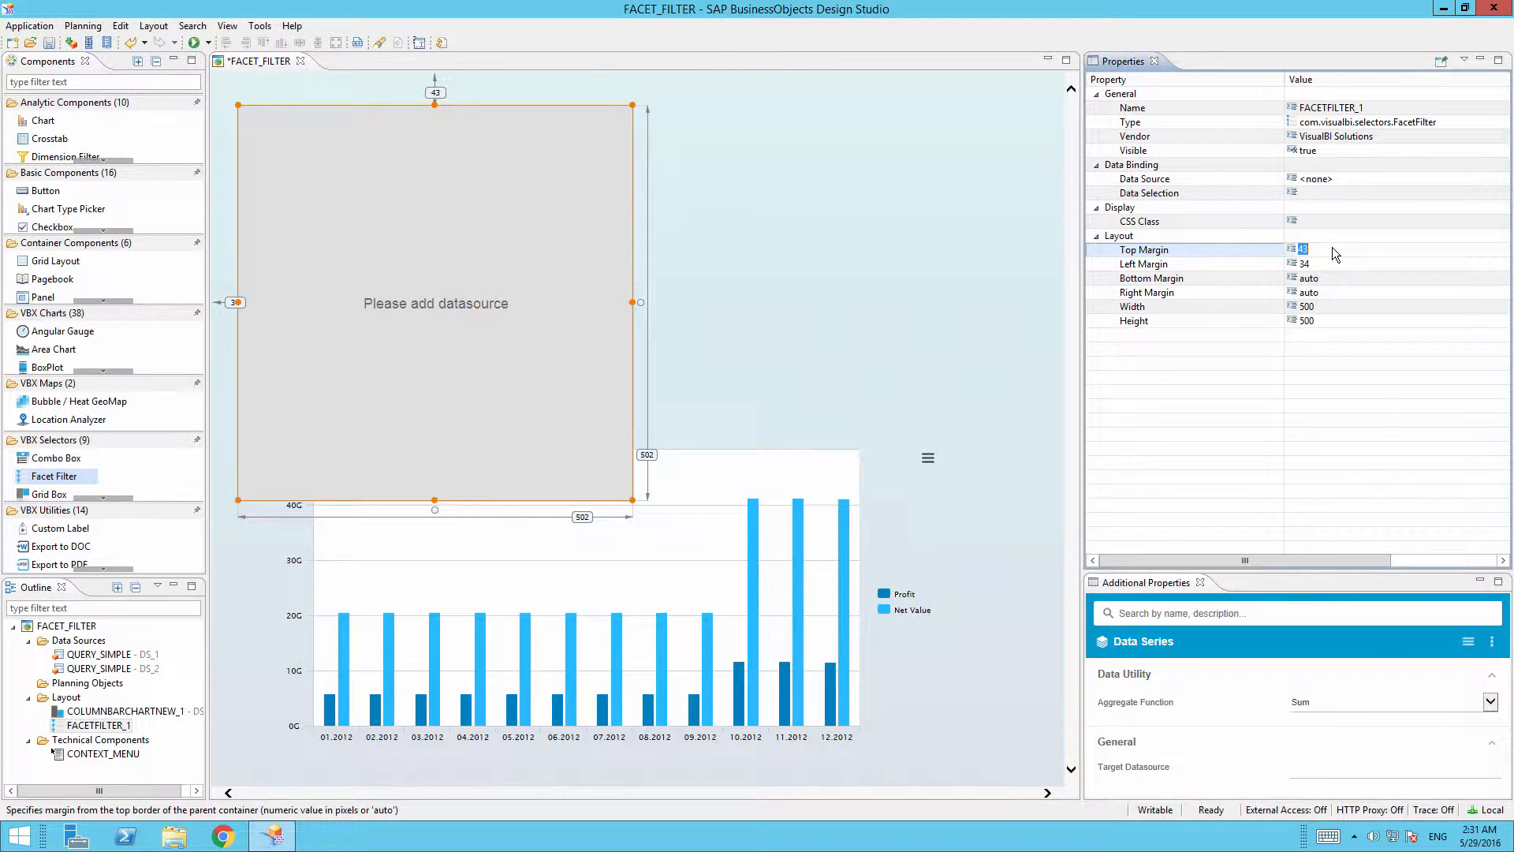
{"action": "type", "text": "10"}
{"action": "key", "text": "Return"}
{"action": "key", "text": "Down"}
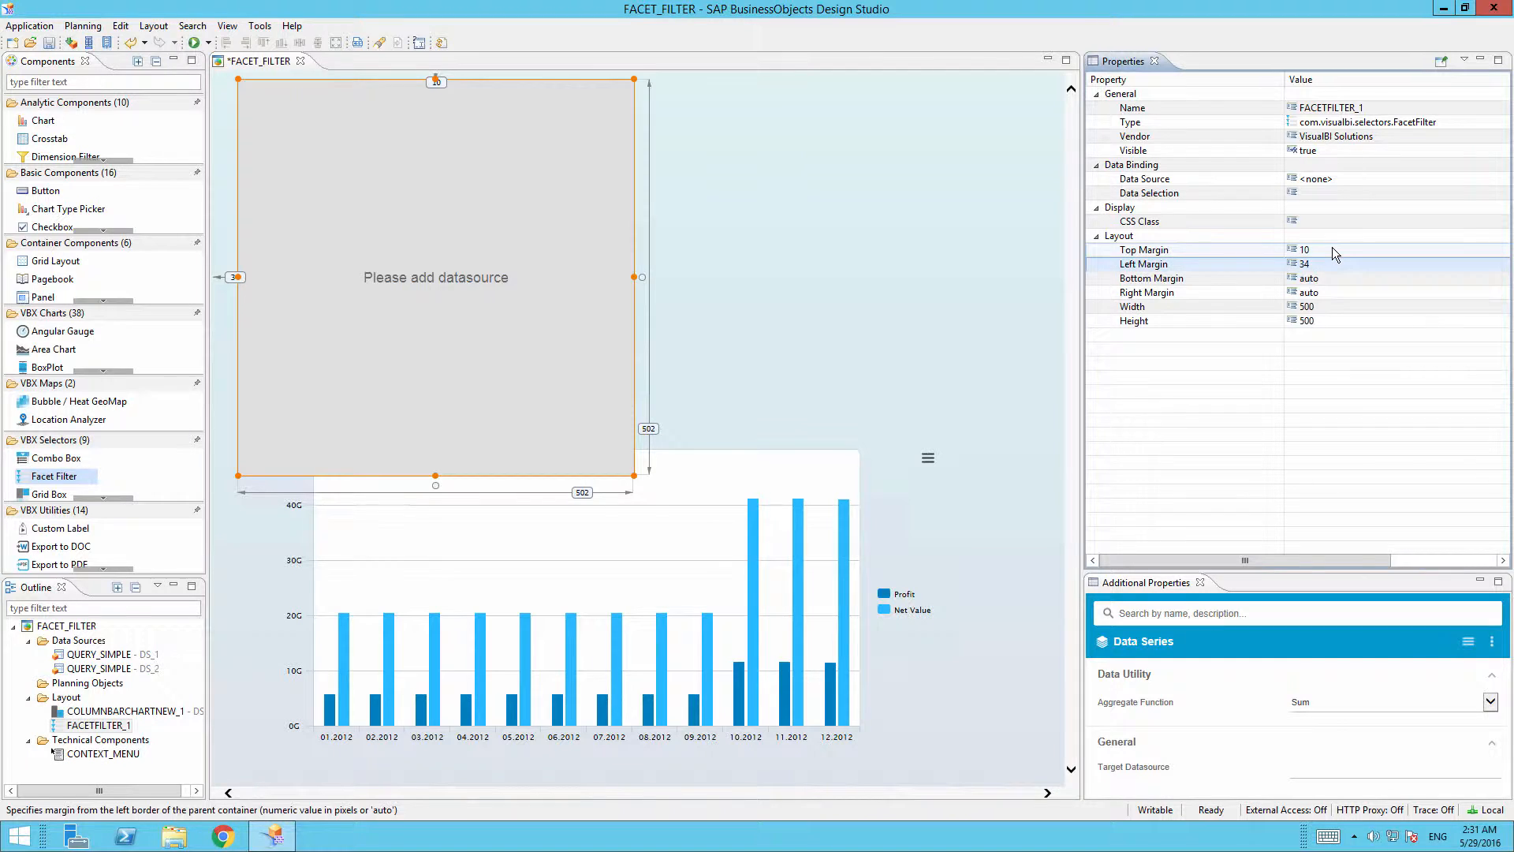
{"action": "key", "text": "Down"}
{"action": "key", "text": "Down"}
{"action": "key", "text": "Down"}
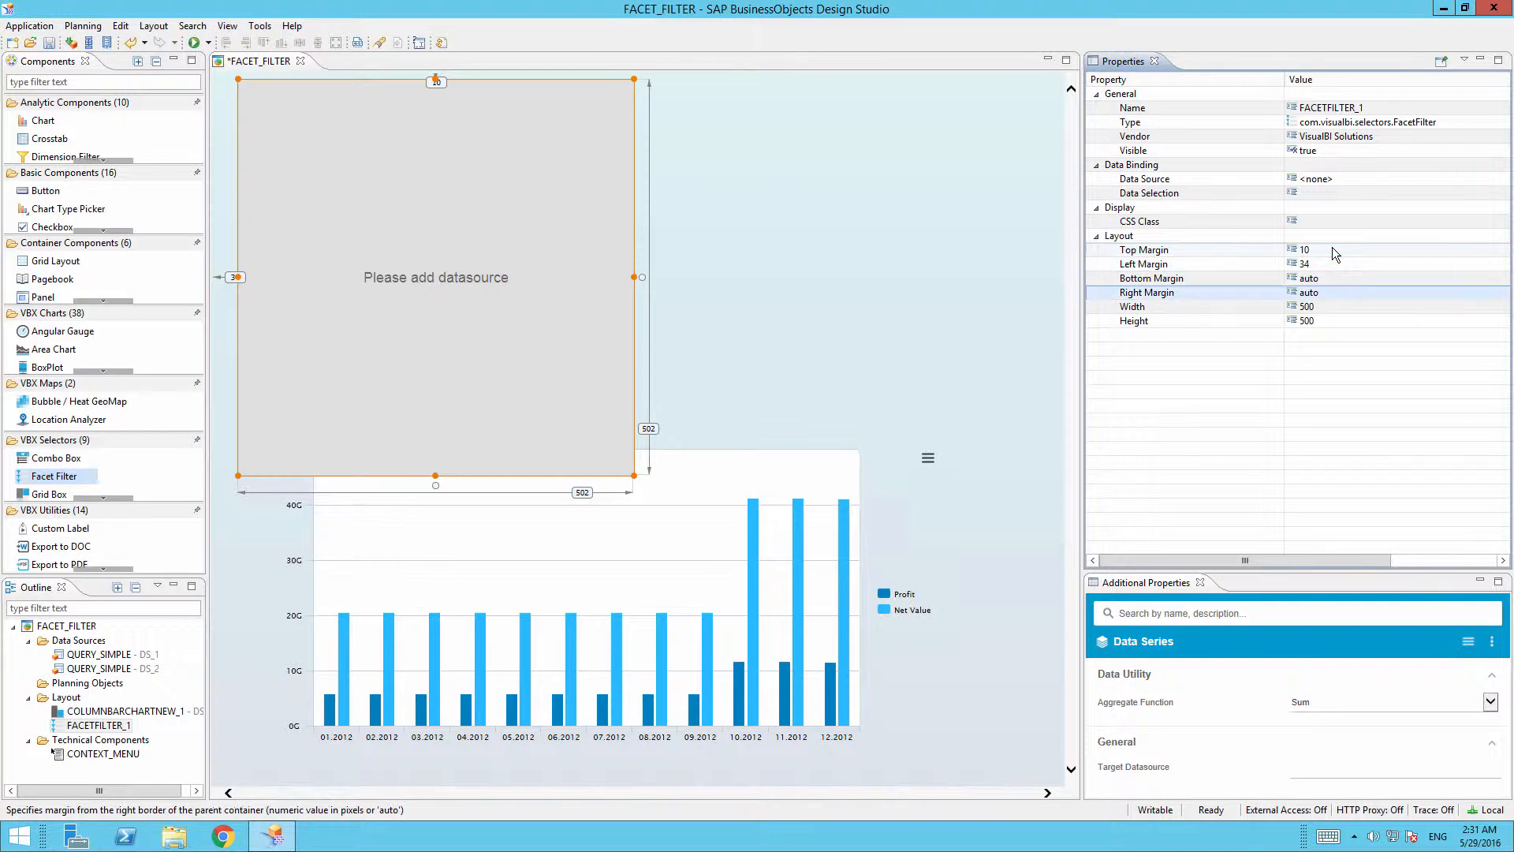
{"action": "key", "text": "Return"}
{"action": "type", "text": "auto"}
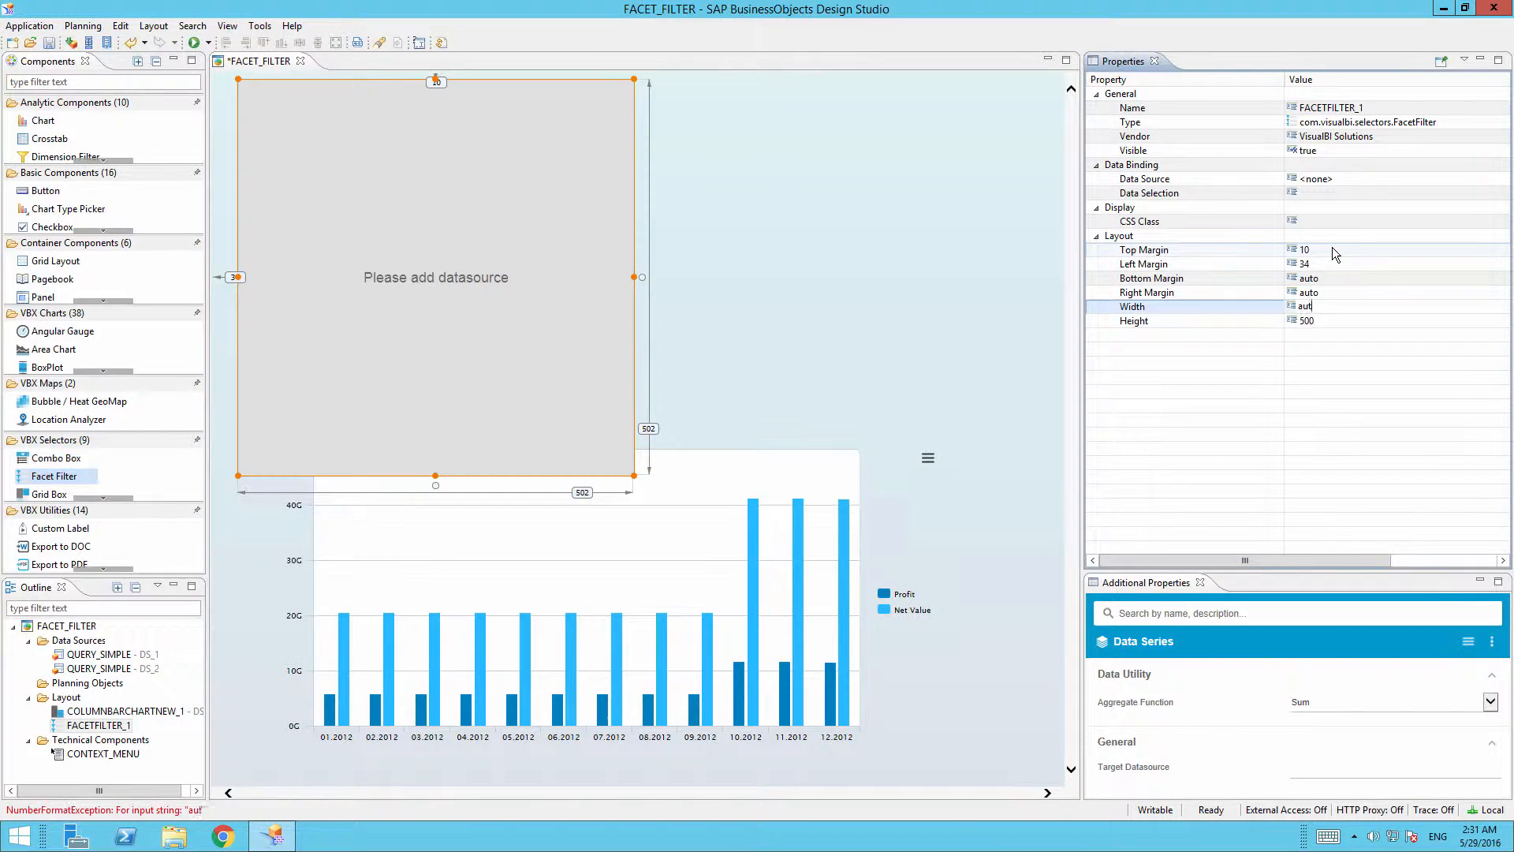
{"action": "key", "text": "Return"}
Set Left Margin 10, Right Margin 50 and Height 400.
{"action": "key", "text": "Up"}
{"action": "key", "text": "Up"}
{"action": "key", "text": "Up"}
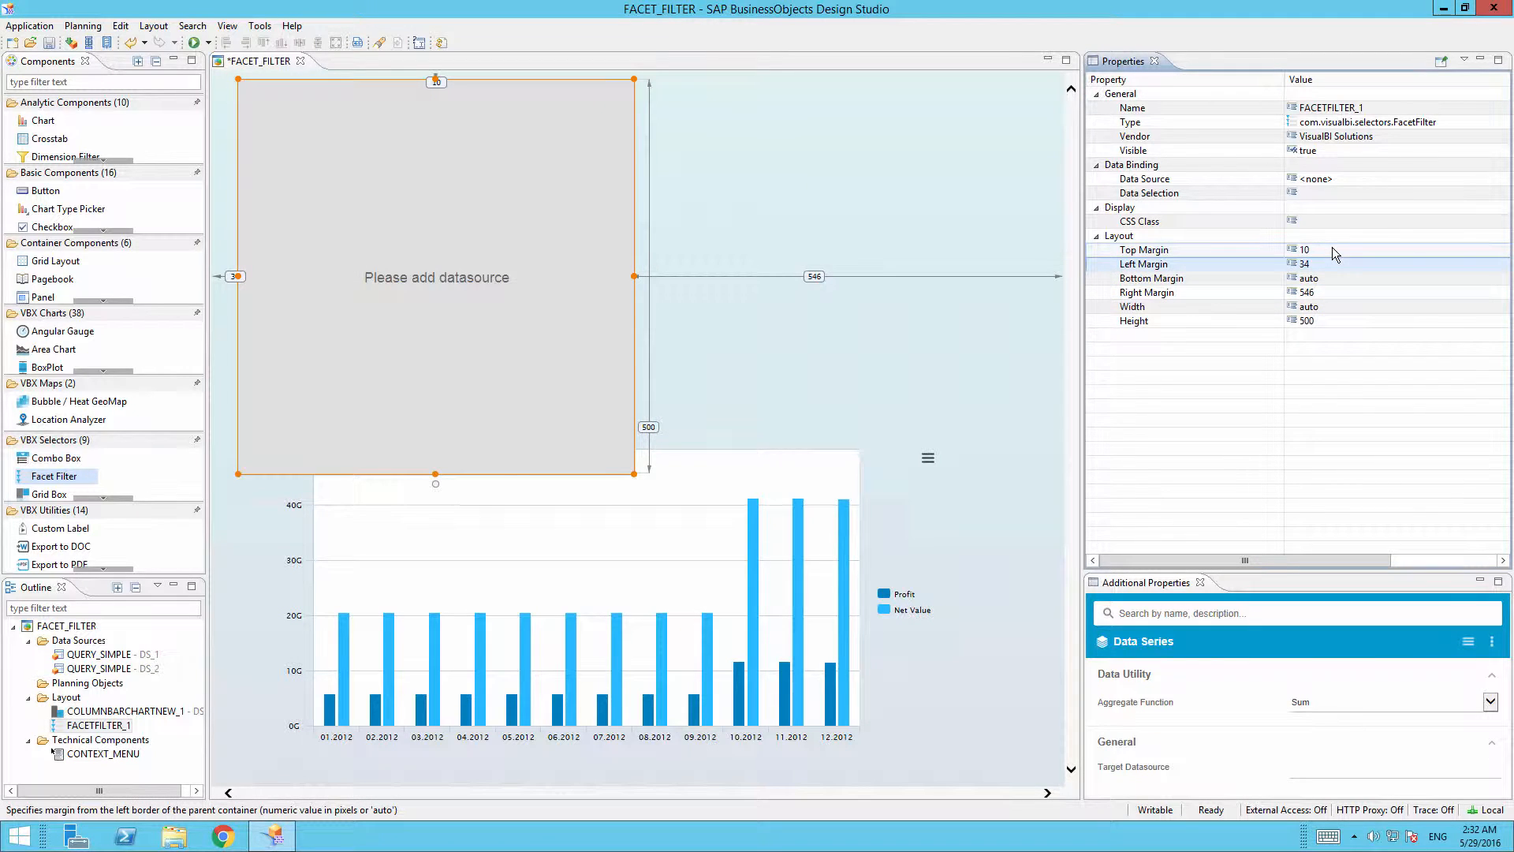
{"action": "key", "text": "Return"}
{"action": "type", "text": "10"}
{"action": "key", "text": "Return"}
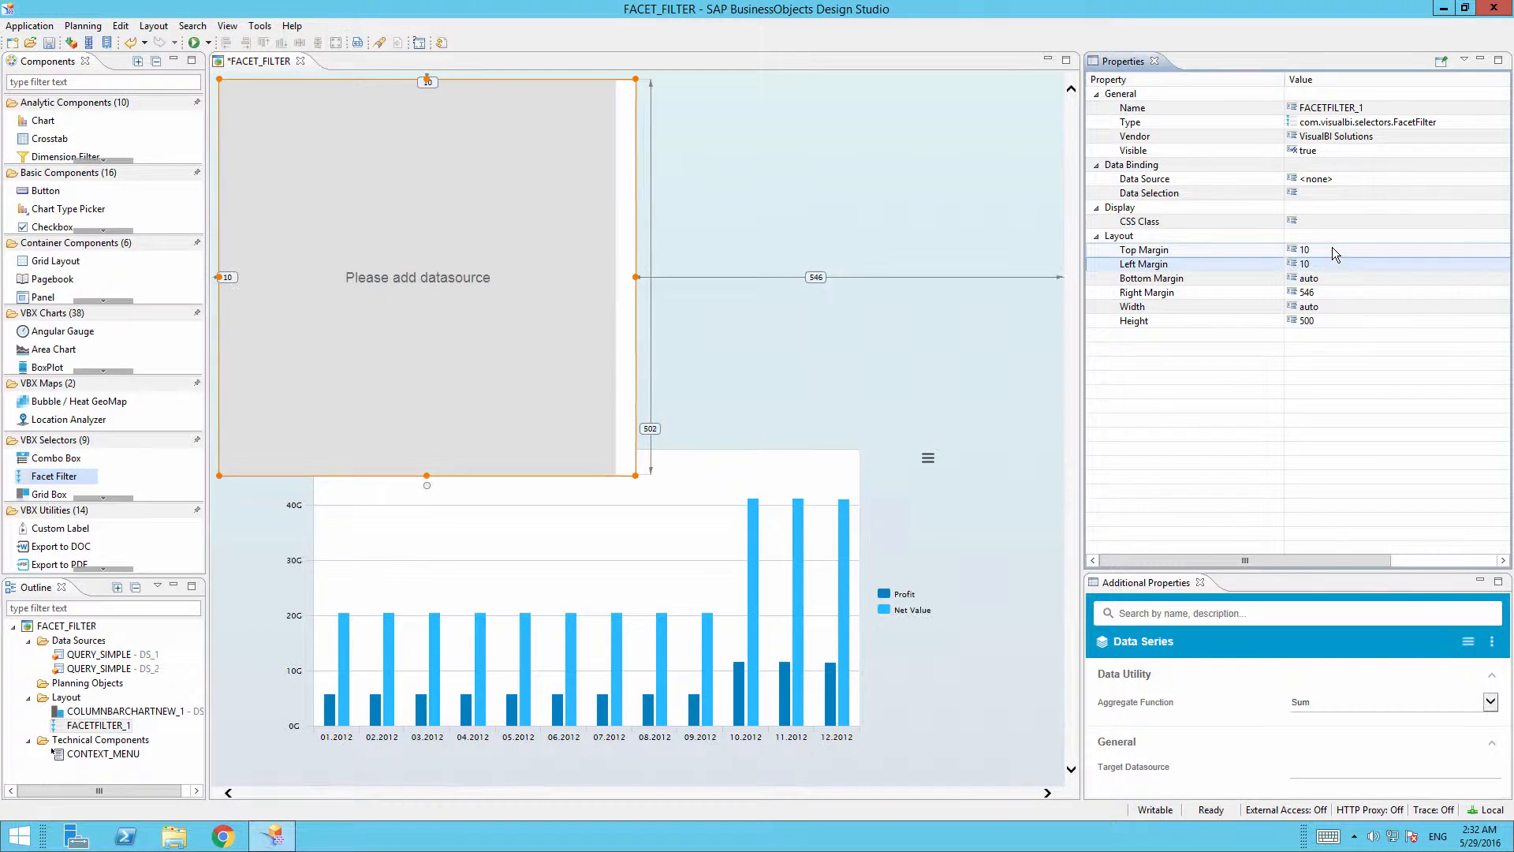
{"action": "key", "text": "Down"}
{"action": "key", "text": "Down"}
{"action": "key", "text": "Return"}
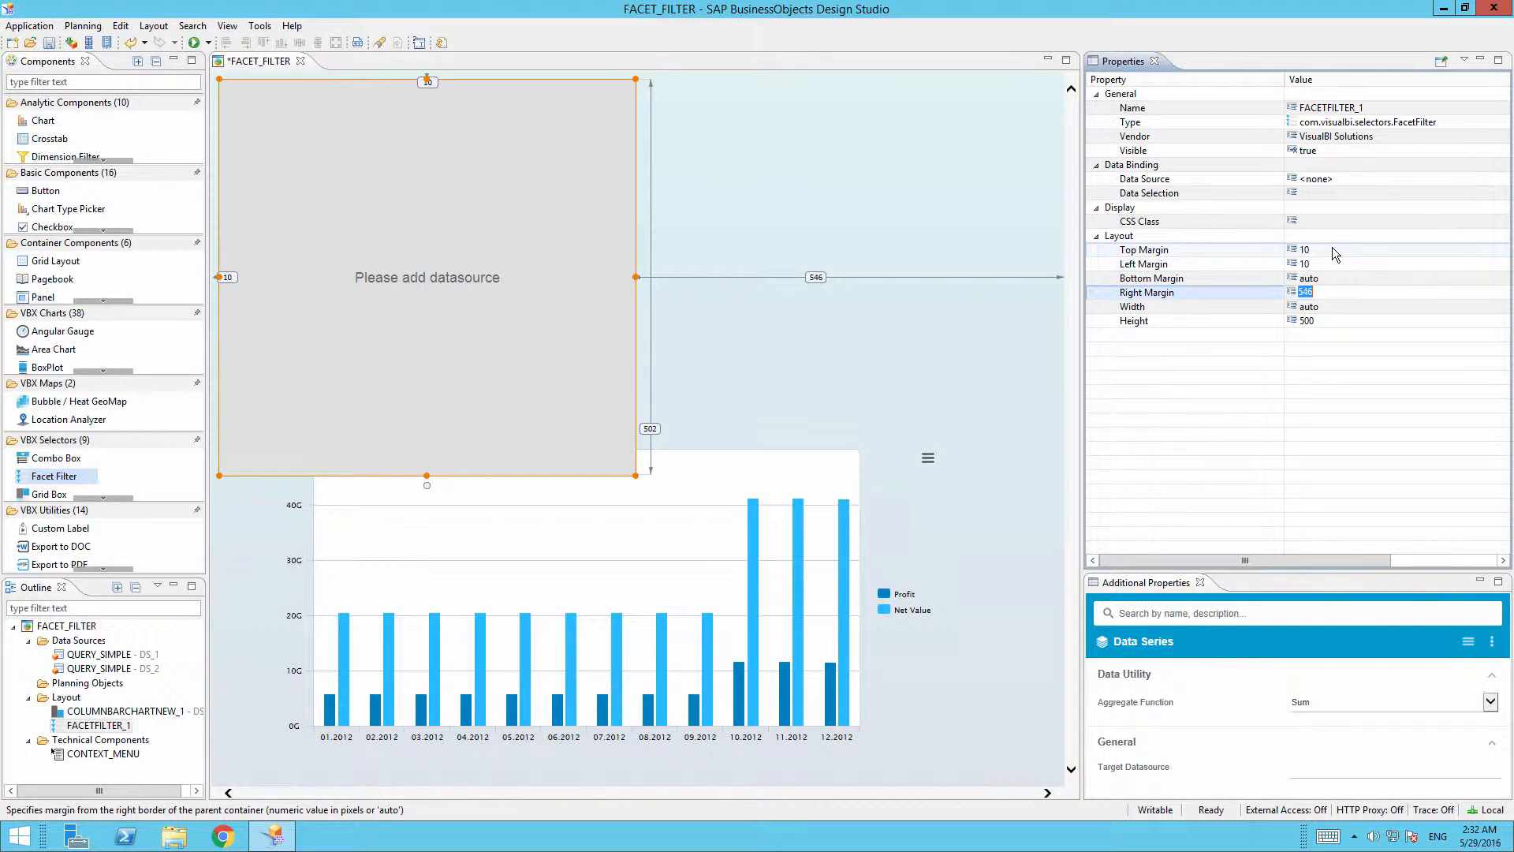
{"action": "type", "text": "50"}
{"action": "key", "text": "Return"}
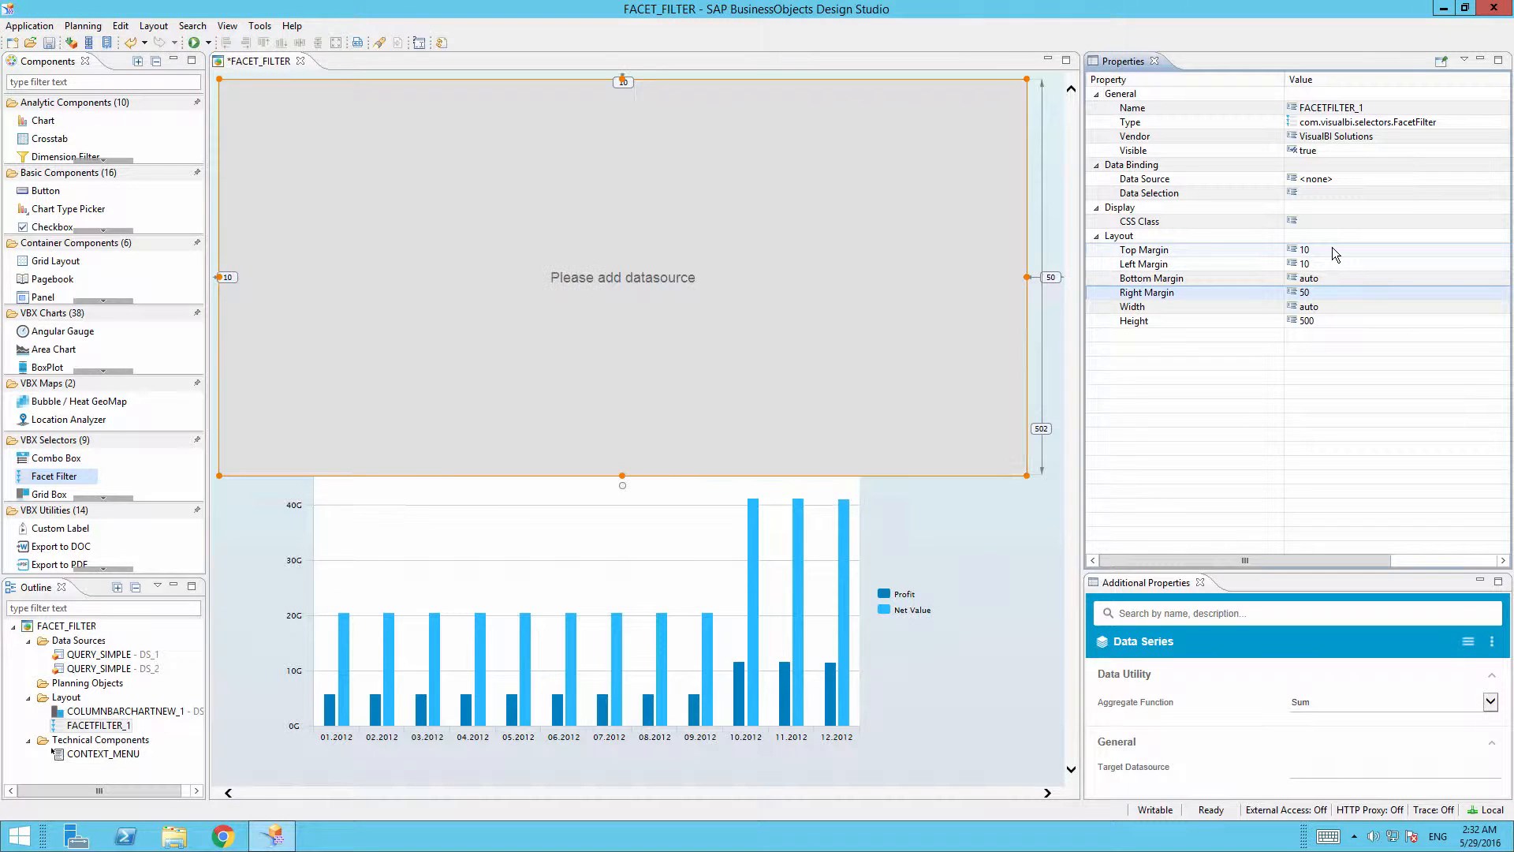
{"action": "key", "text": "Down"}
{"action": "key", "text": "Down"}
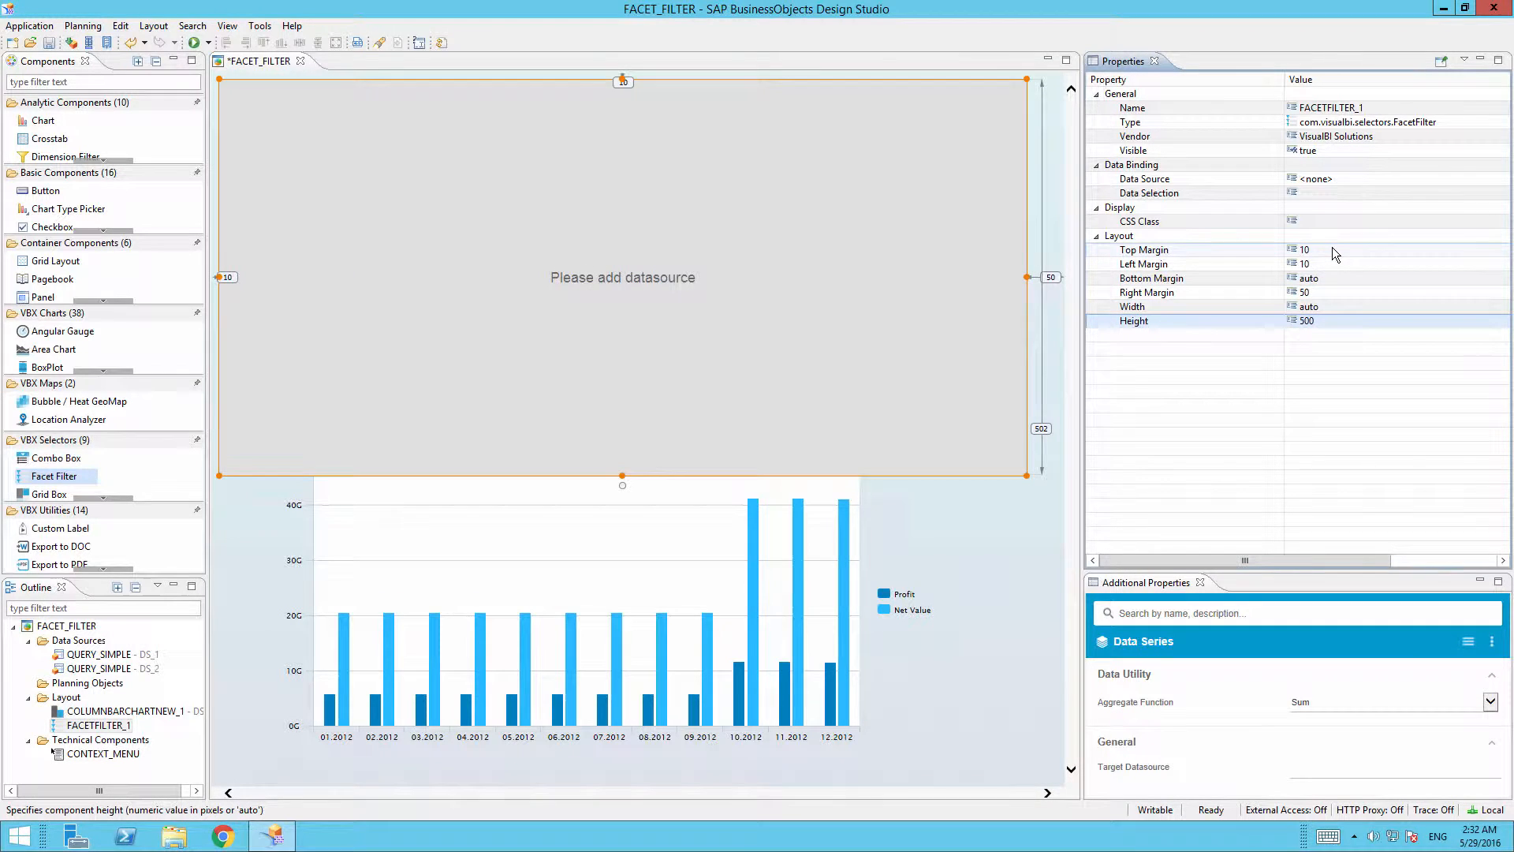
{"action": "key", "text": "Return"}
{"action": "type", "text": "400"}
{"action": "key", "text": "Return"}
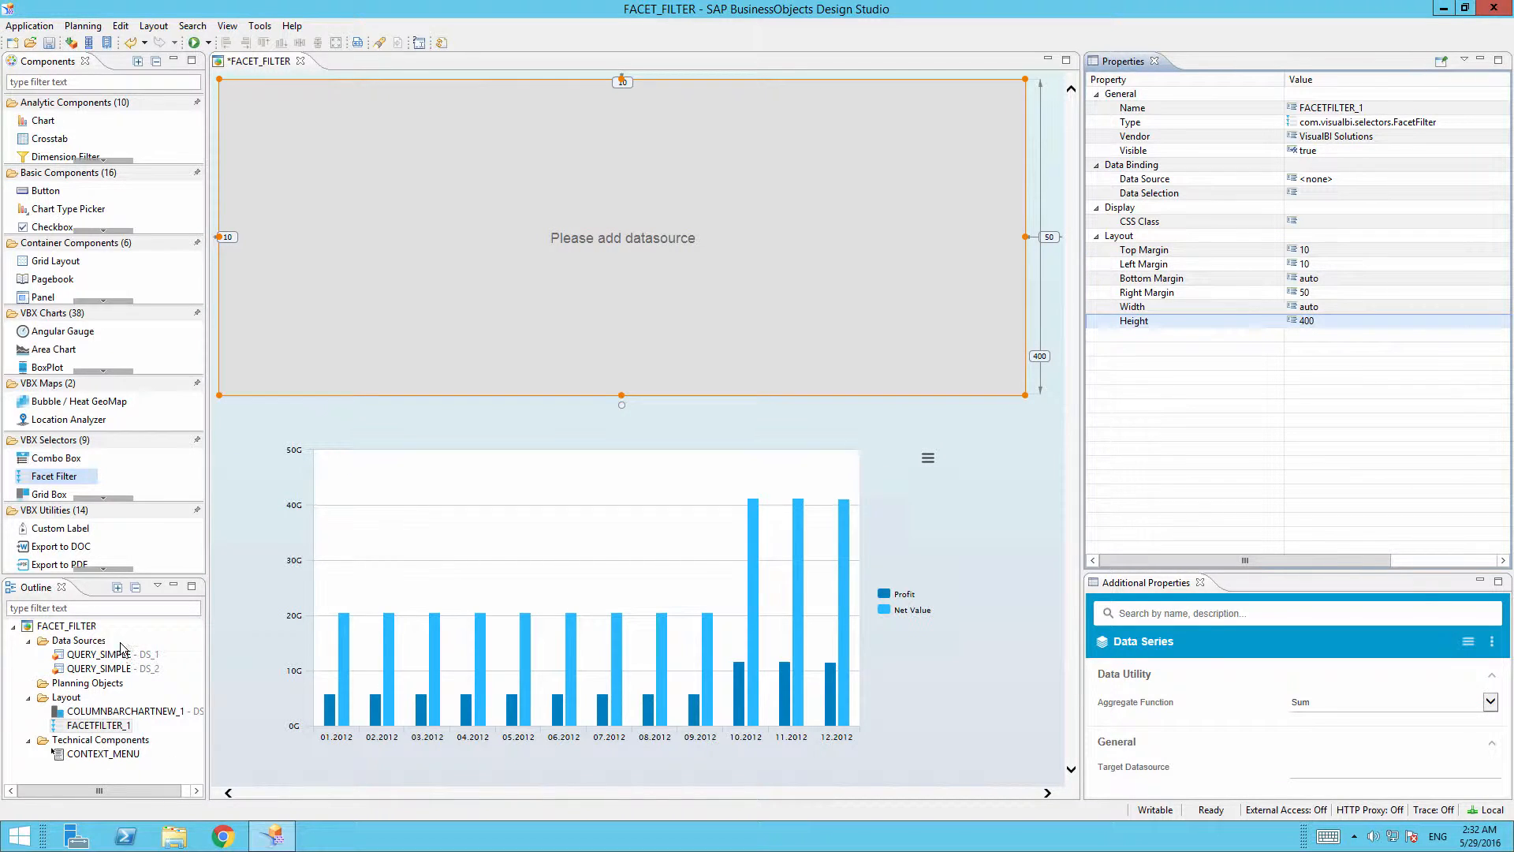
Bind the DS_1 data source to the facet filter from the Outline.
{"action": "left_click_drag", "start_coordinate": [122, 652], "coordinate": [345, 294]}
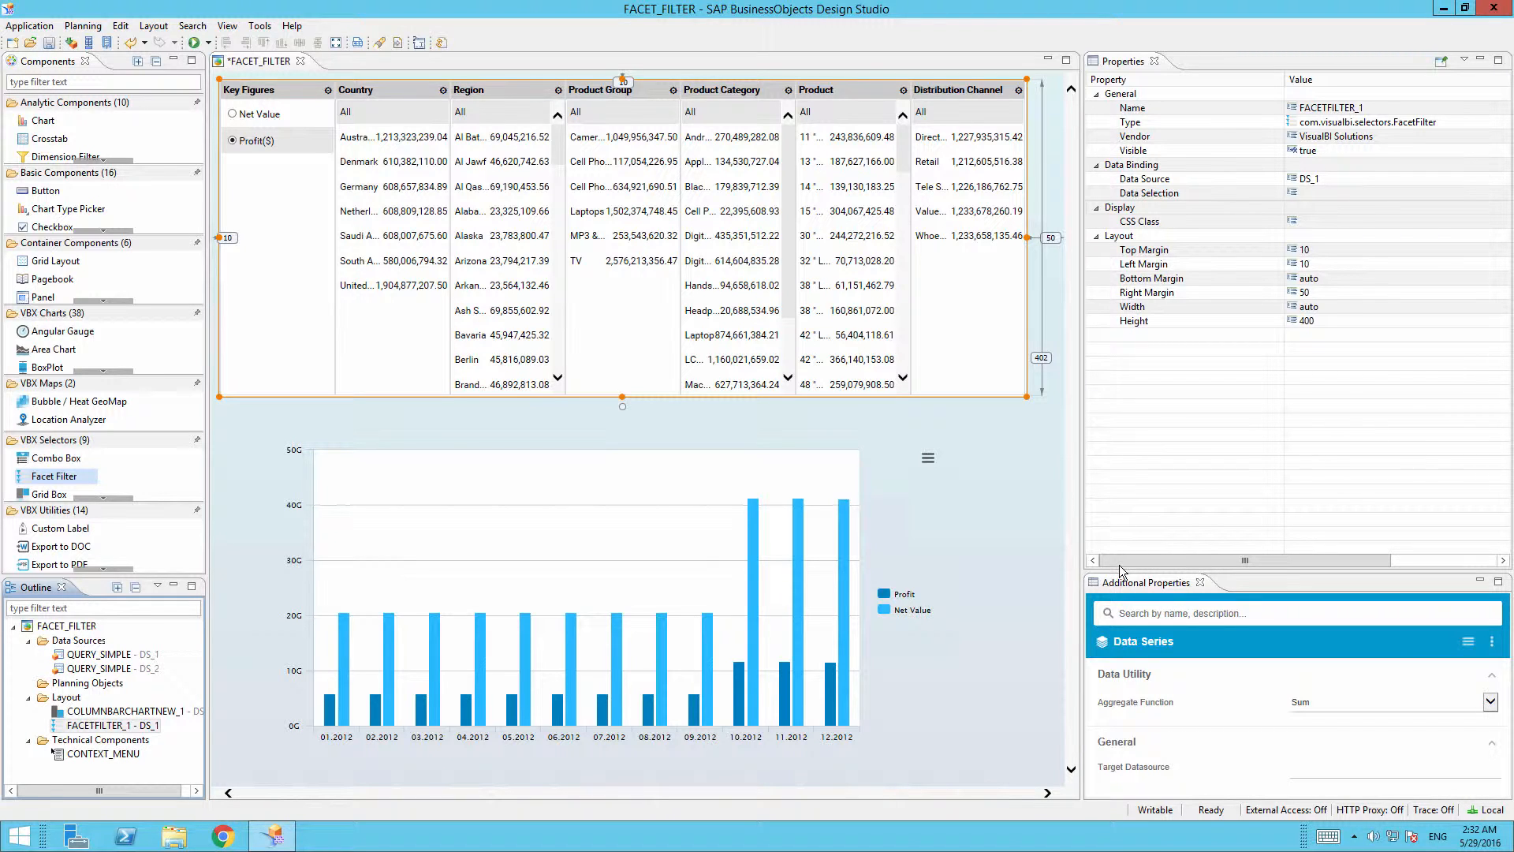
{"action": "left_click_drag", "start_coordinate": [1262, 571], "coordinate": [1233, 204]}
{"action": "left_click", "coordinate": [1262, 565]}
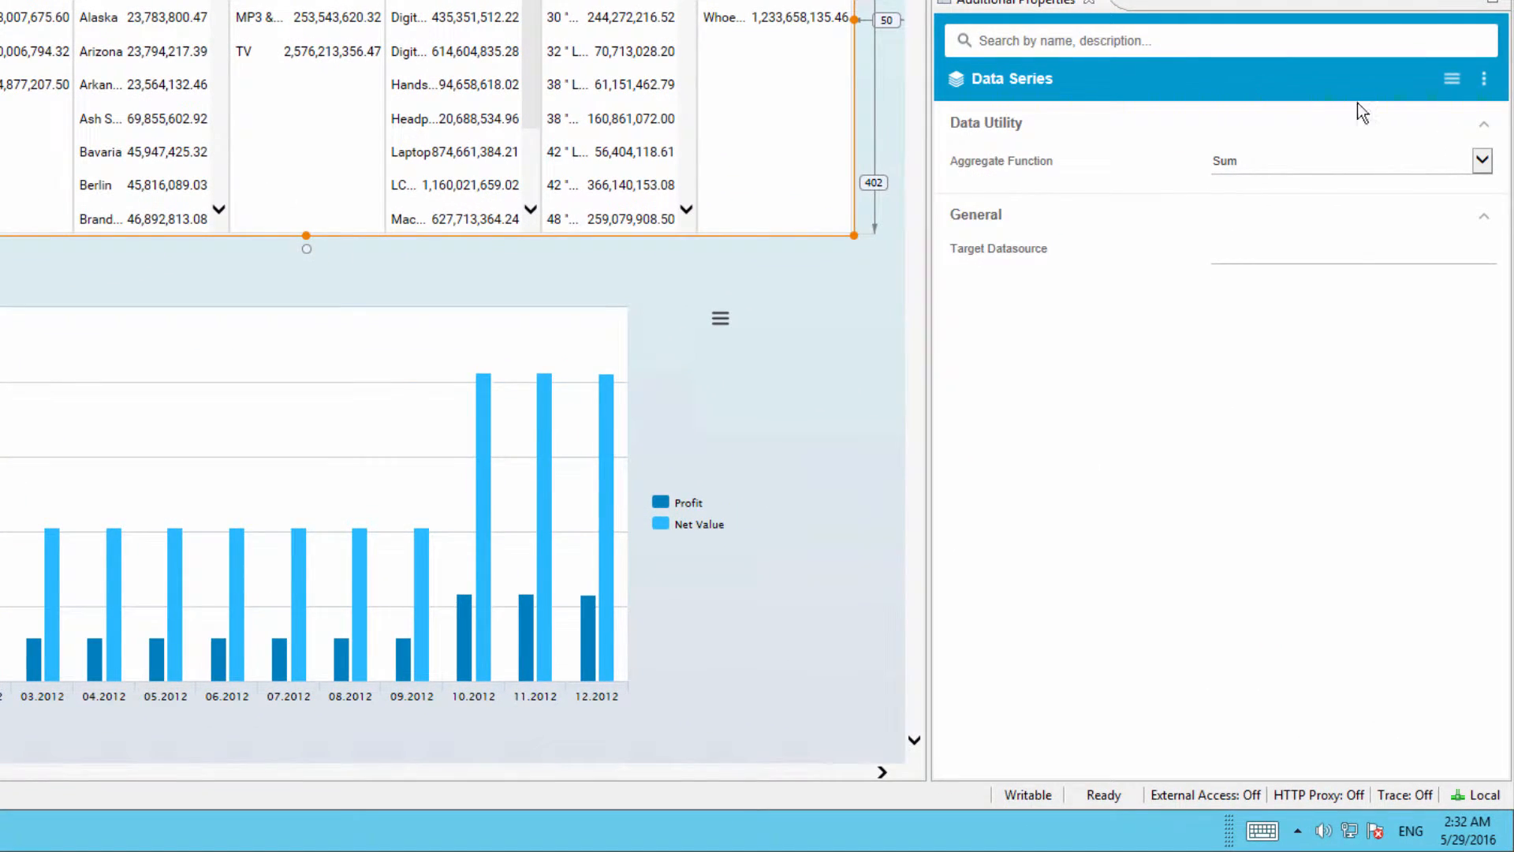
Set Target Datasource to DS_2 and show the Layout Design property page.
{"action": "left_click", "coordinate": [1227, 260]}
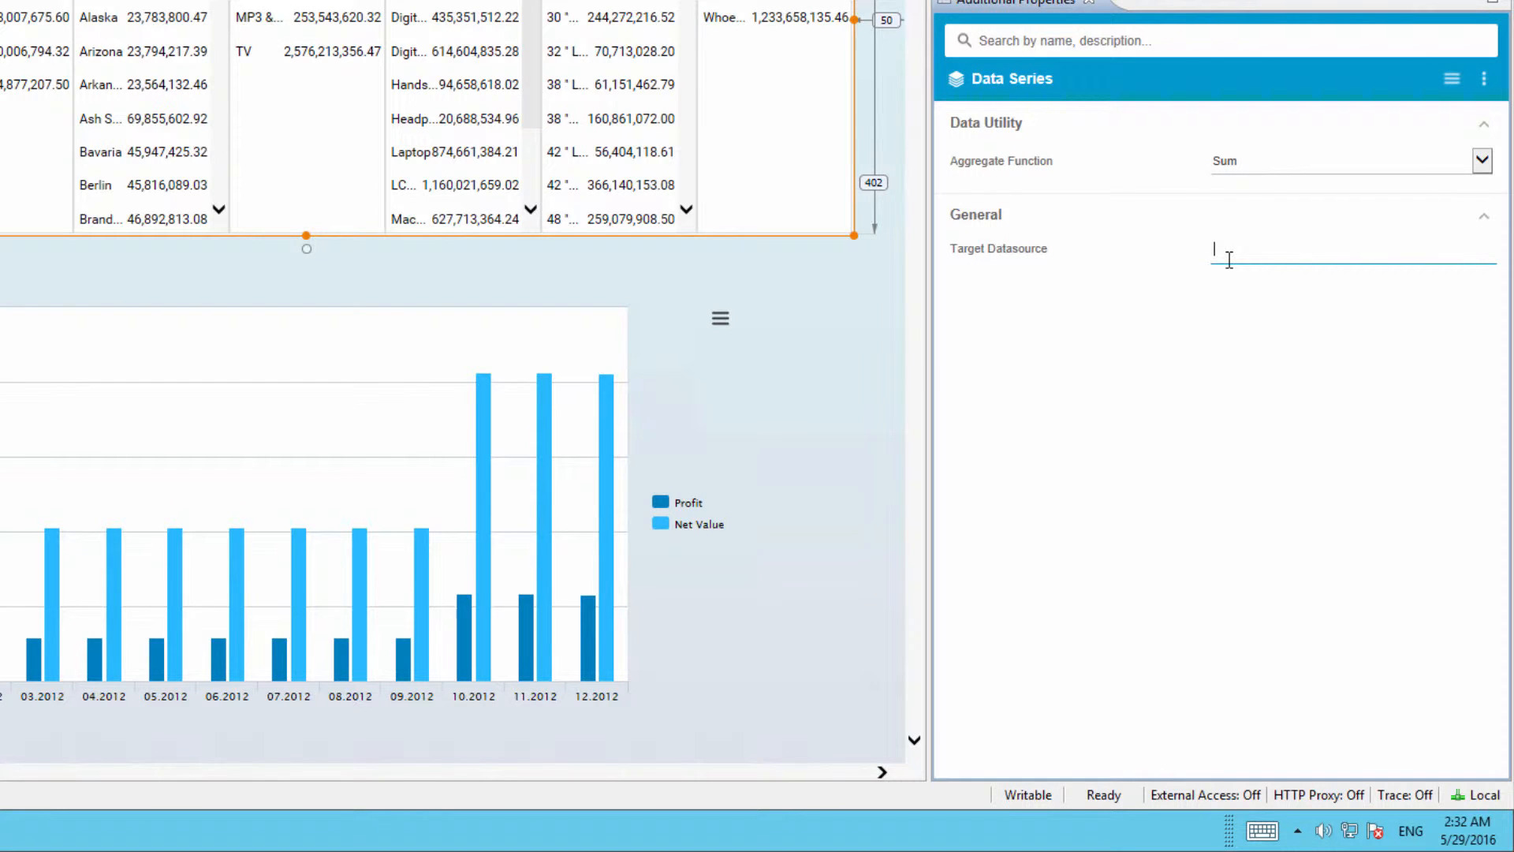
{"action": "type", "text": "DS_2"}
{"action": "key", "text": "Return"}
{"action": "left_click", "coordinate": [1459, 80]}
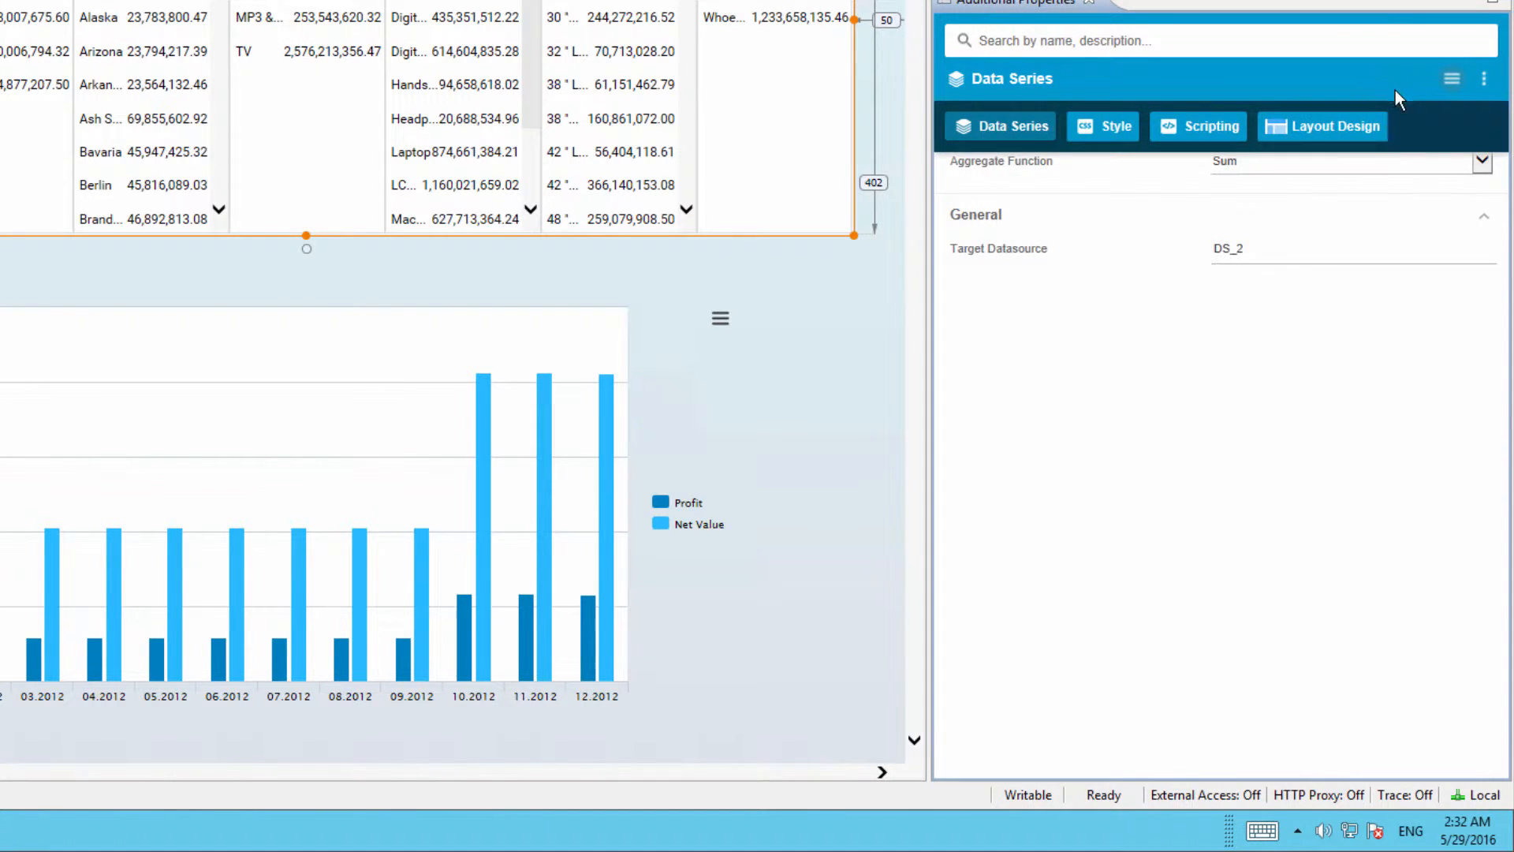
{"action": "left_click", "coordinate": [1371, 127]}
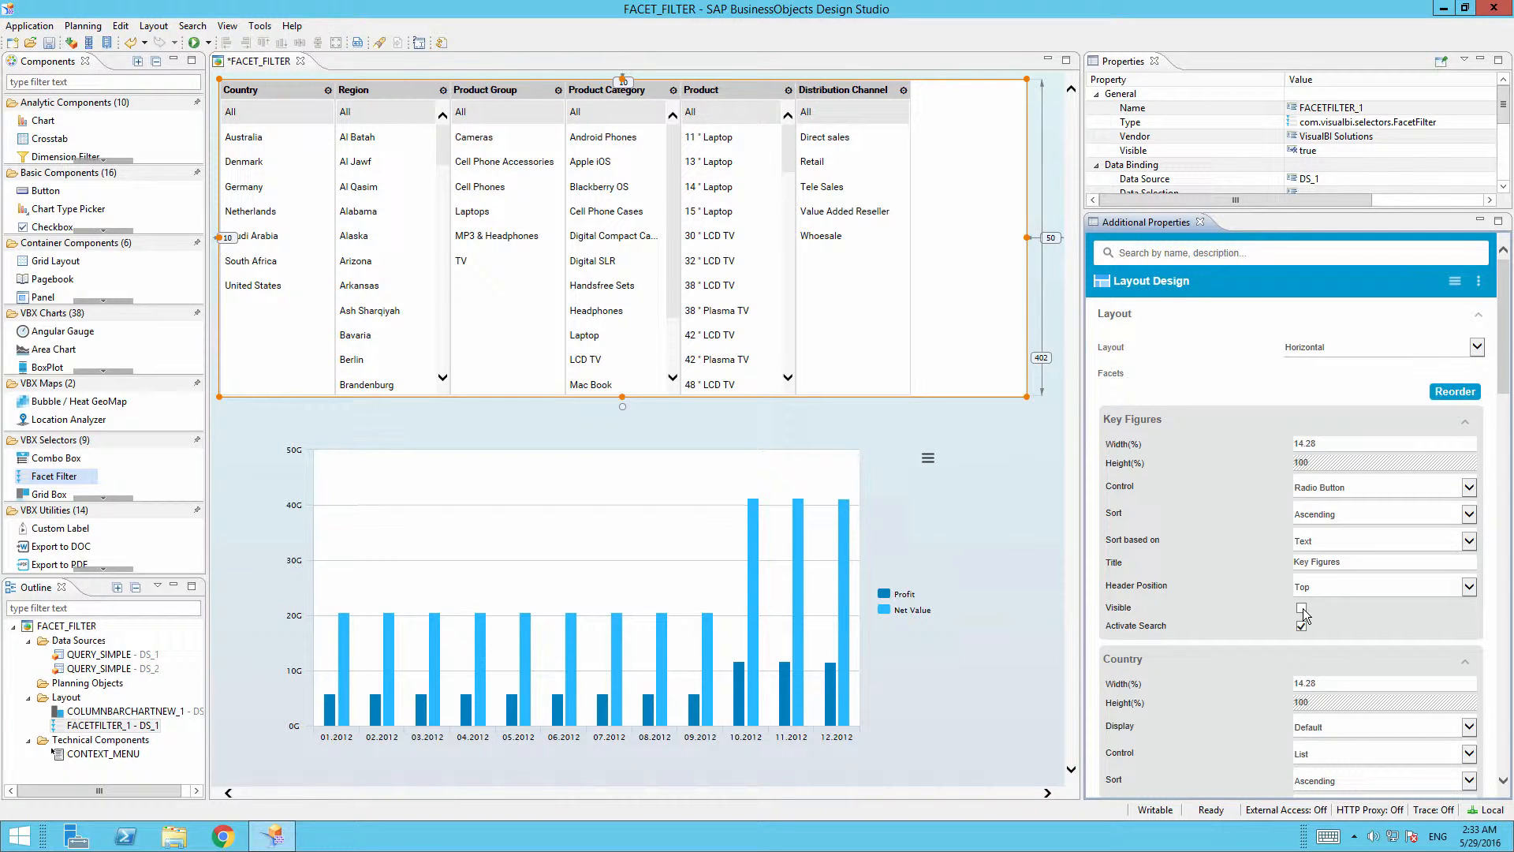
Make the Key Figures facet visible and give the Country facet a Check Box control.
{"action": "left_click", "coordinate": [1301, 609]}
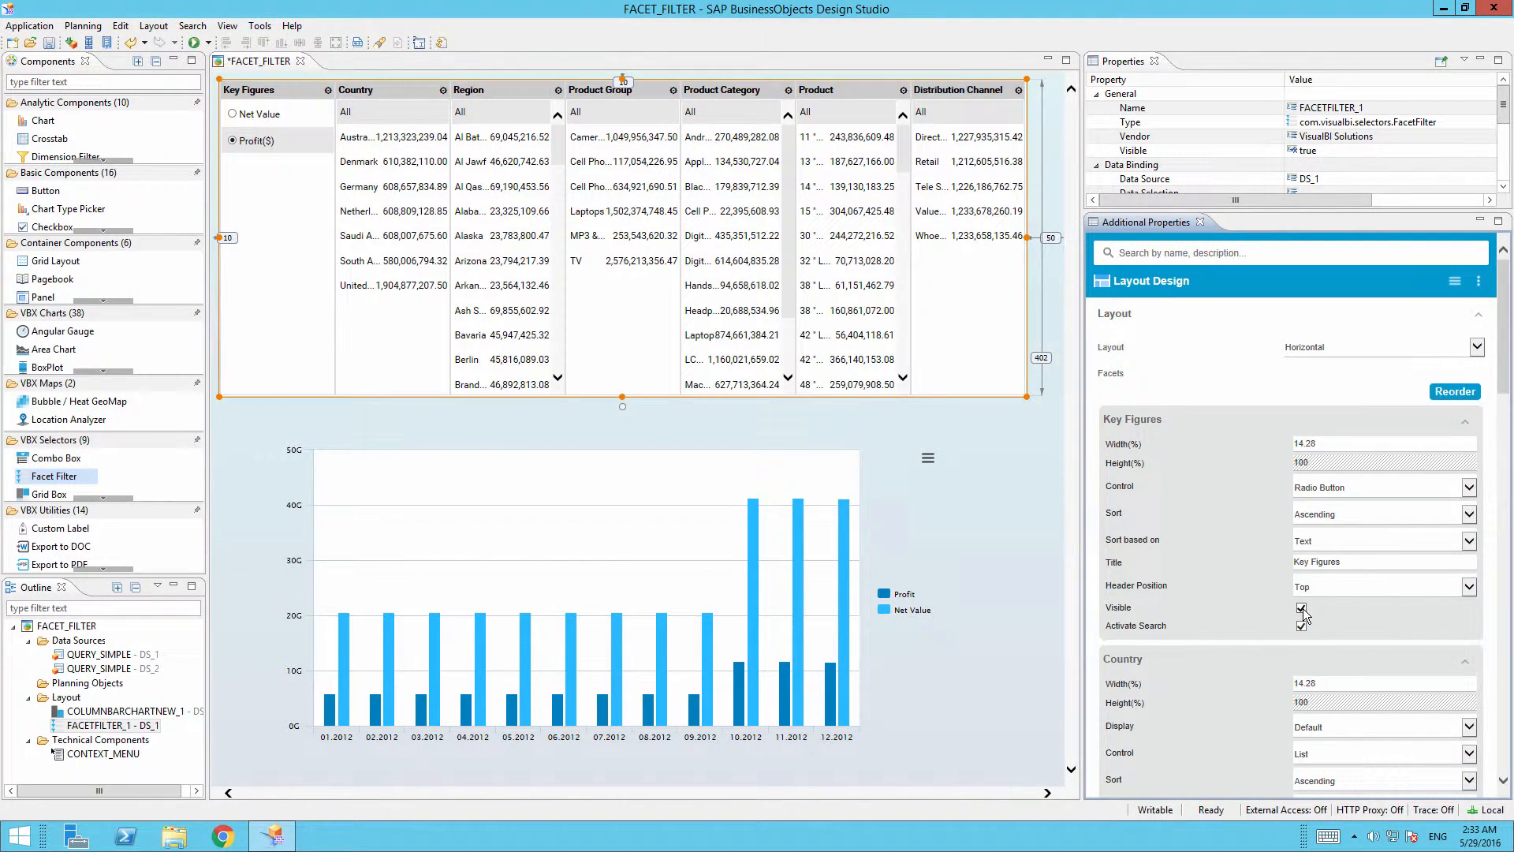
{"action": "left_click", "coordinate": [1465, 425]}
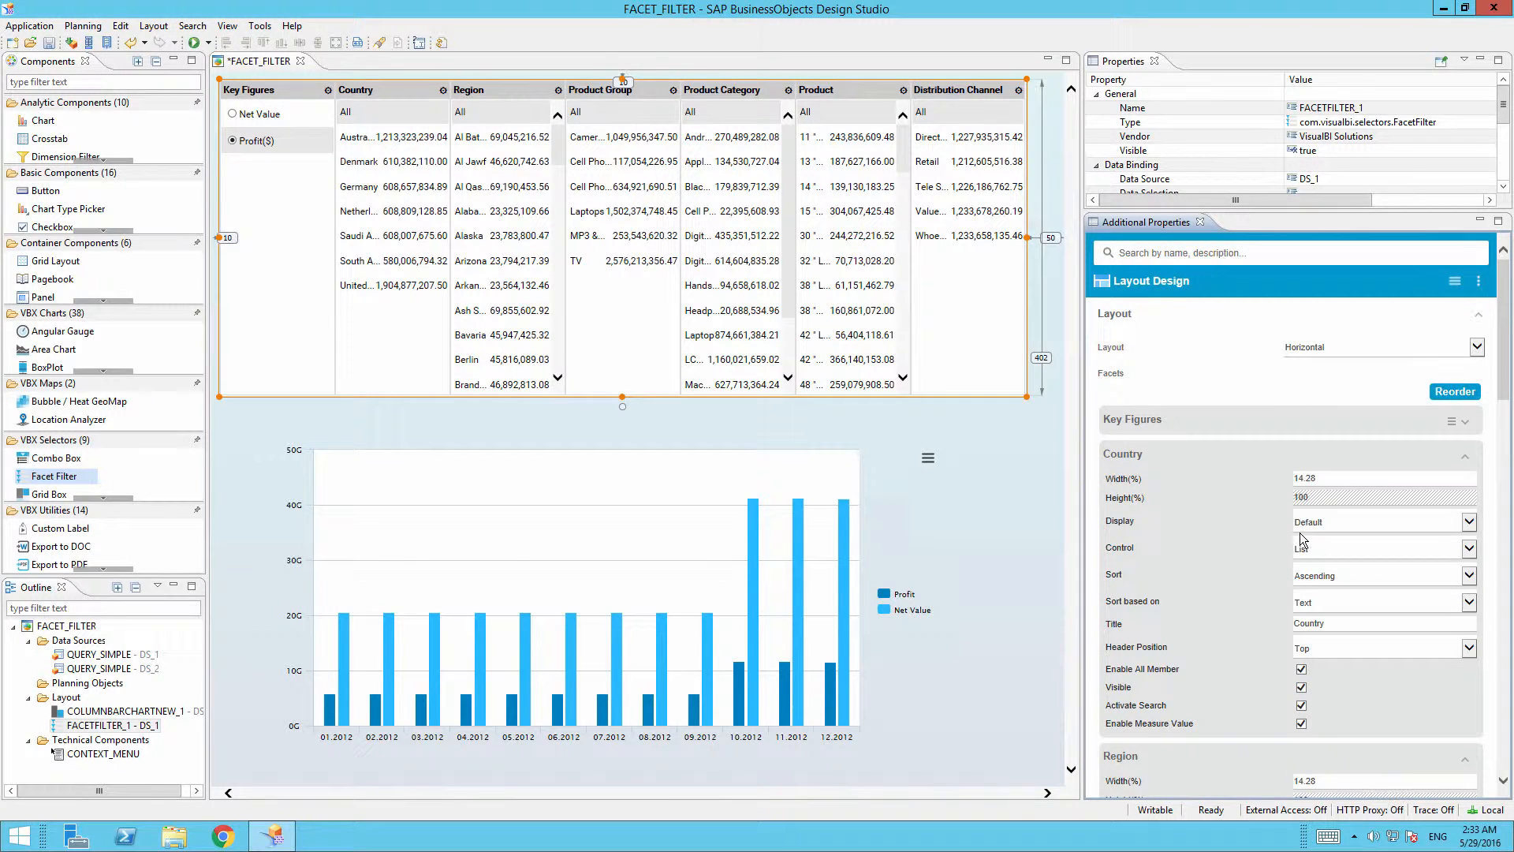
{"action": "left_click", "coordinate": [1332, 531]}
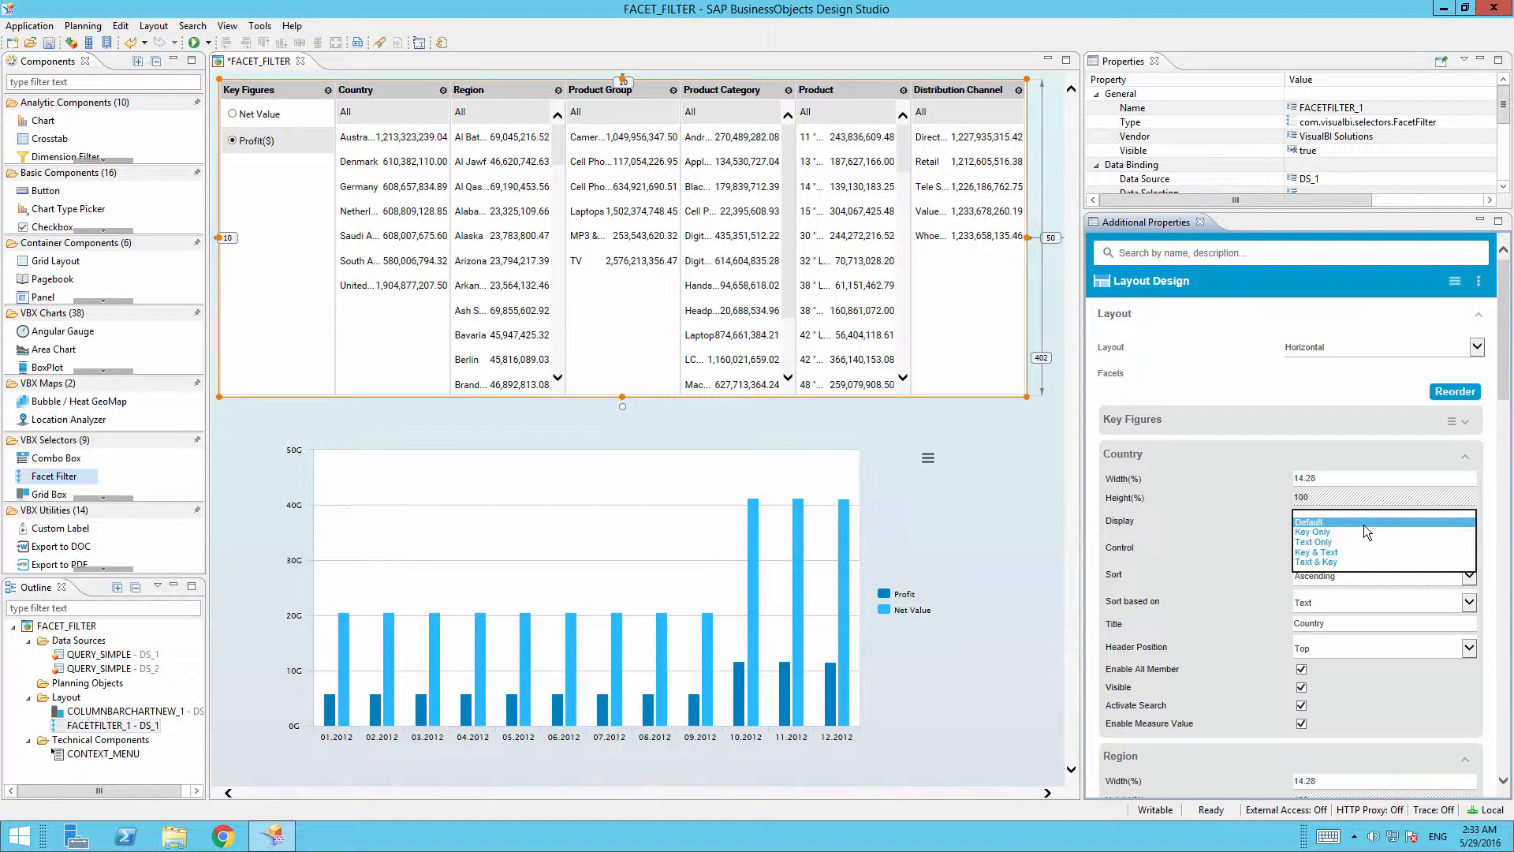
{"action": "left_click", "coordinate": [1239, 534]}
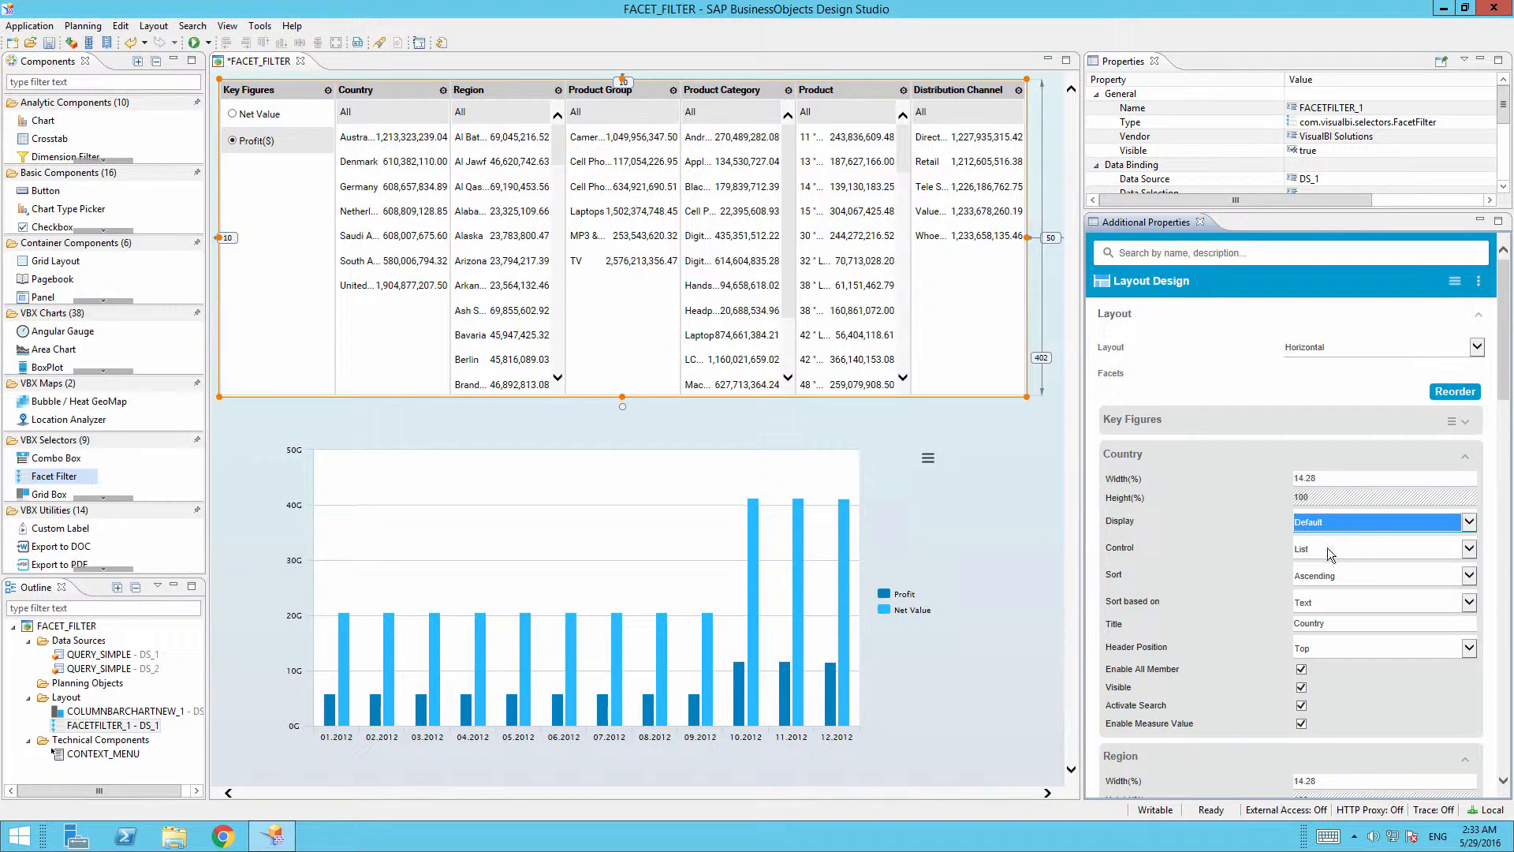
{"action": "left_click", "coordinate": [1395, 552]}
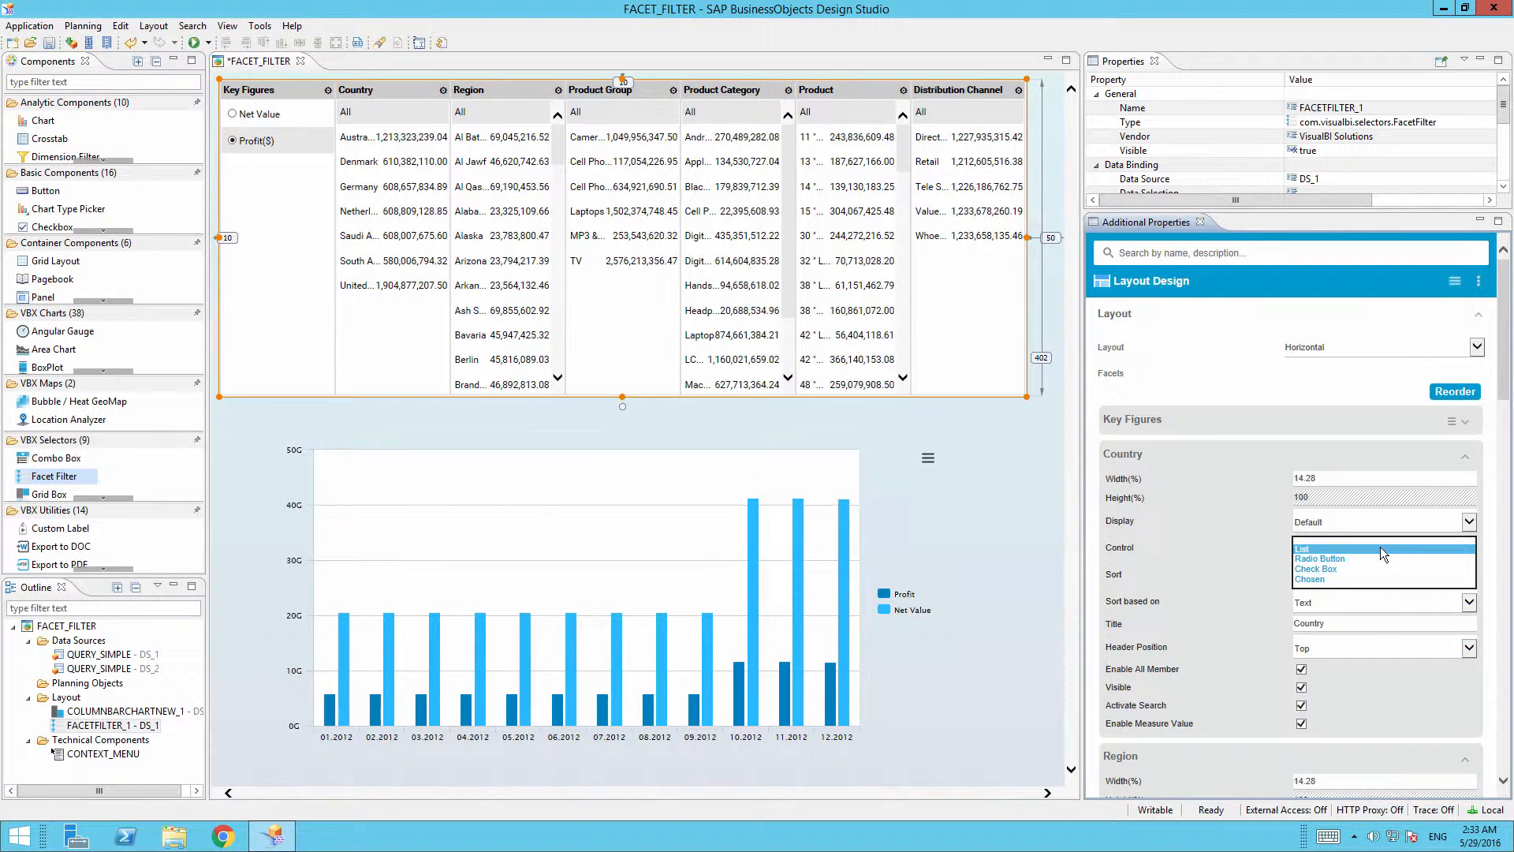
{"action": "left_click", "coordinate": [1394, 569]}
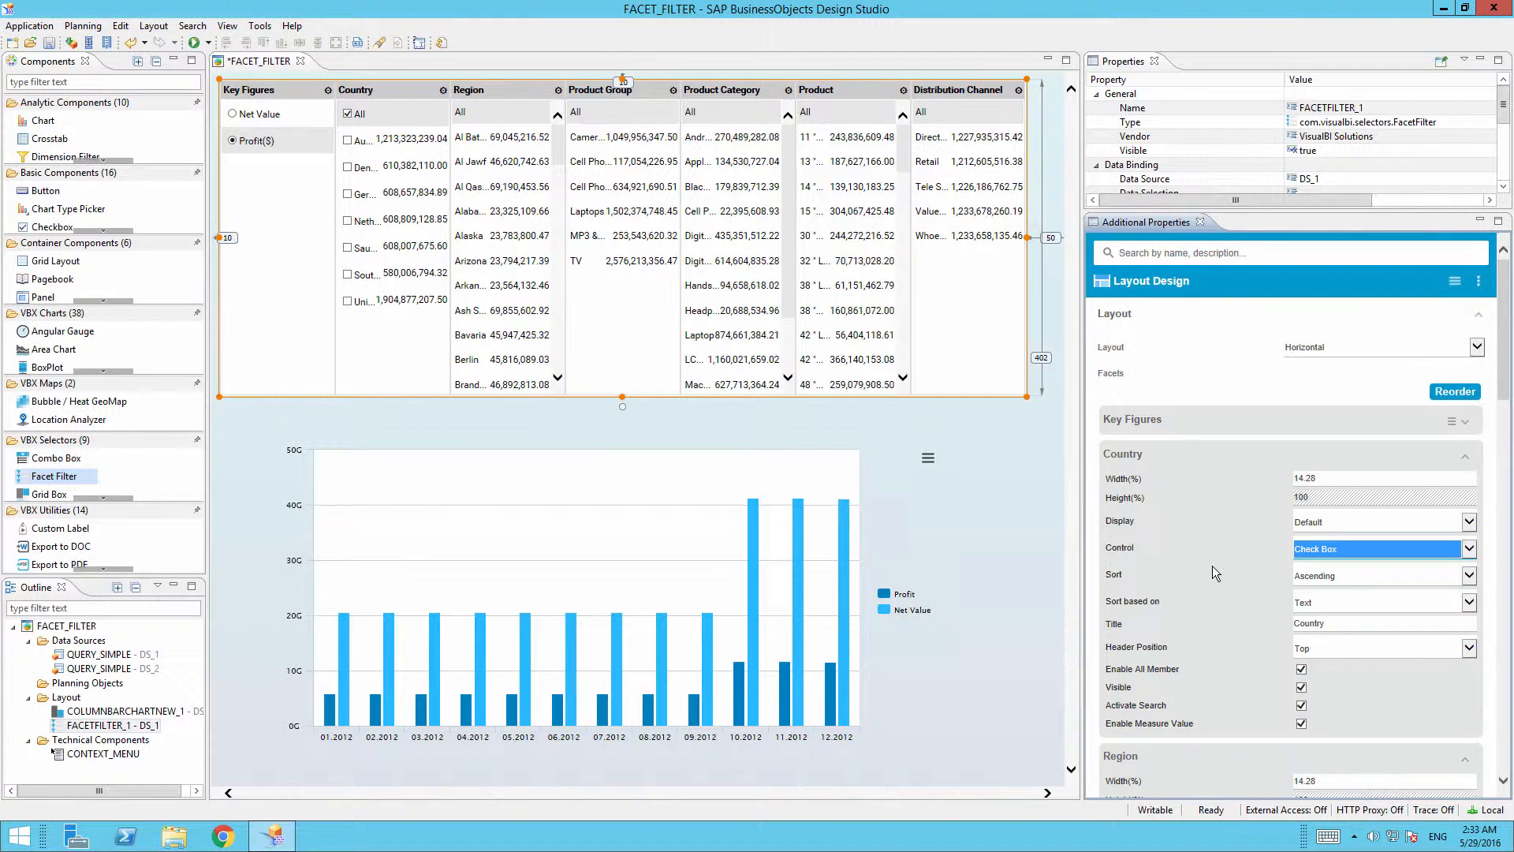
{"action": "left_click", "coordinate": [1213, 566]}
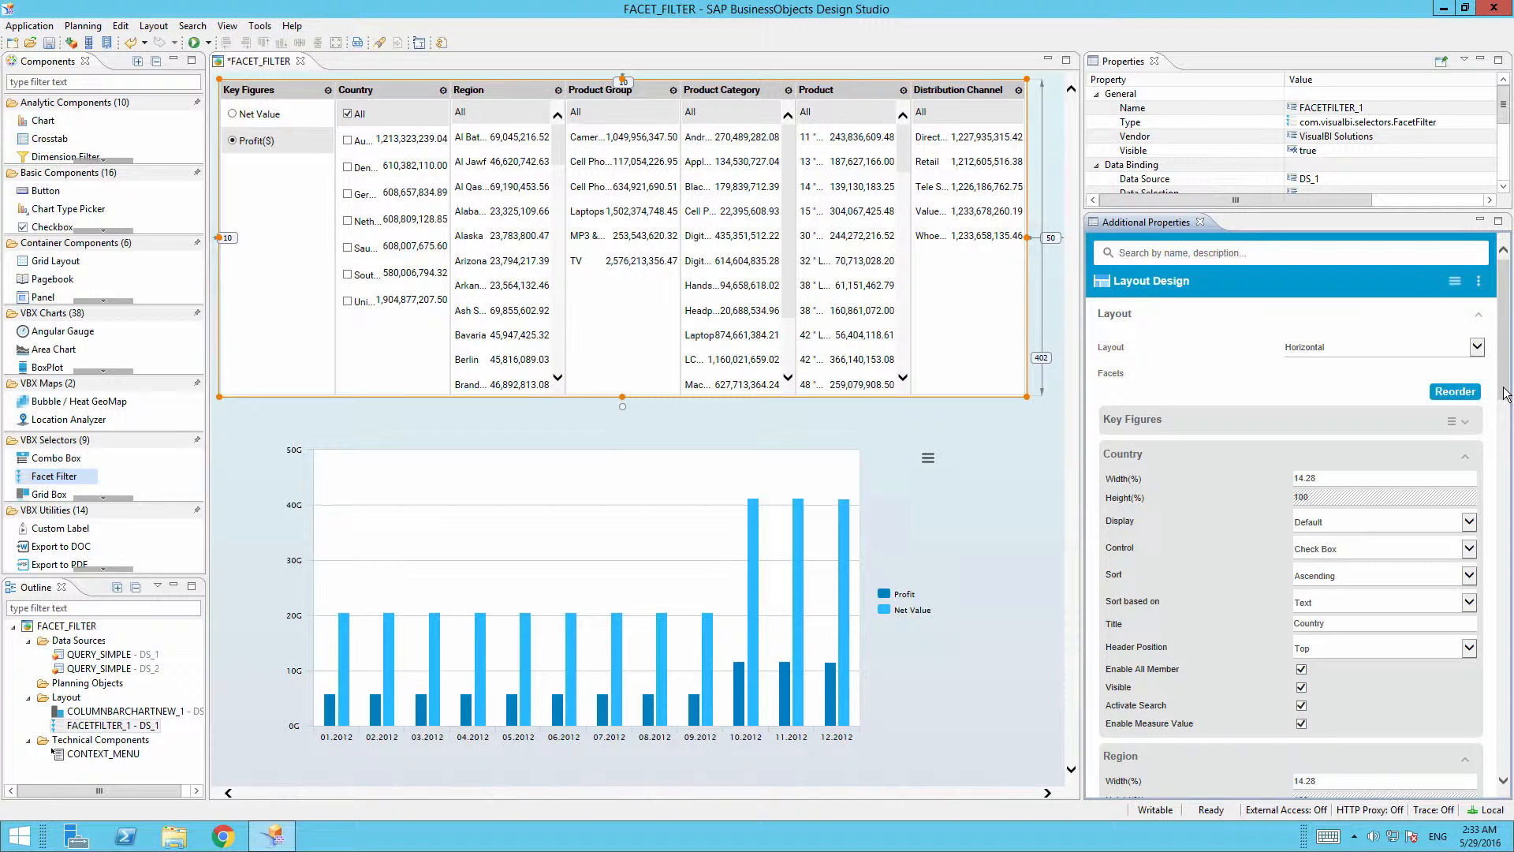
Change the Distribution Channel facet's visibility, then execute the app locally.
{"action": "left_click_drag", "start_coordinate": [1505, 394], "coordinate": [1493, 787]}
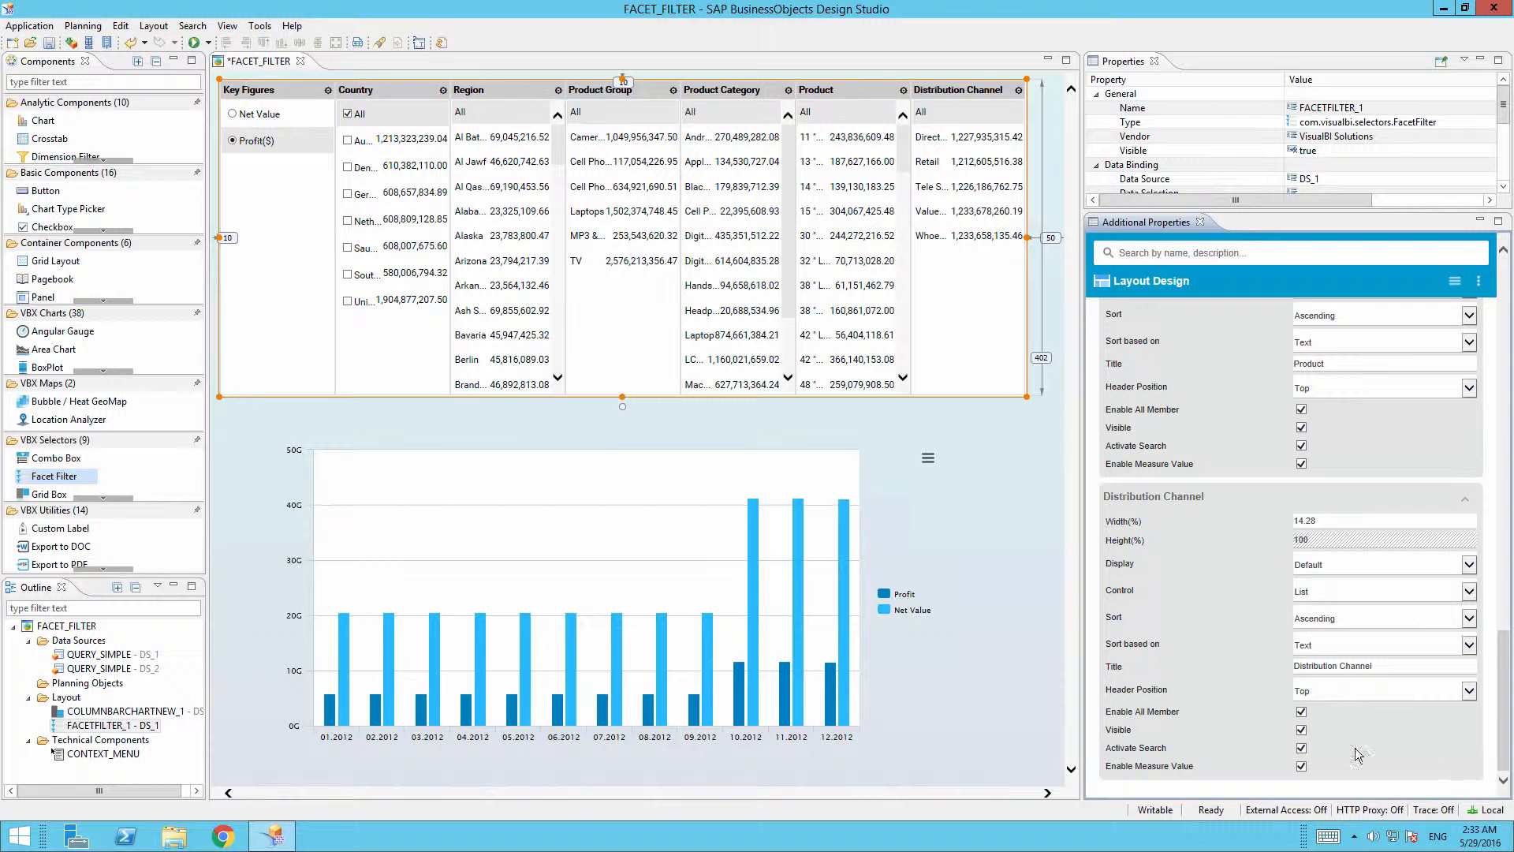
{"action": "left_click", "coordinate": [1301, 730]}
{"action": "left_click_drag", "start_coordinate": [1504, 747], "coordinate": [1510, 269]}
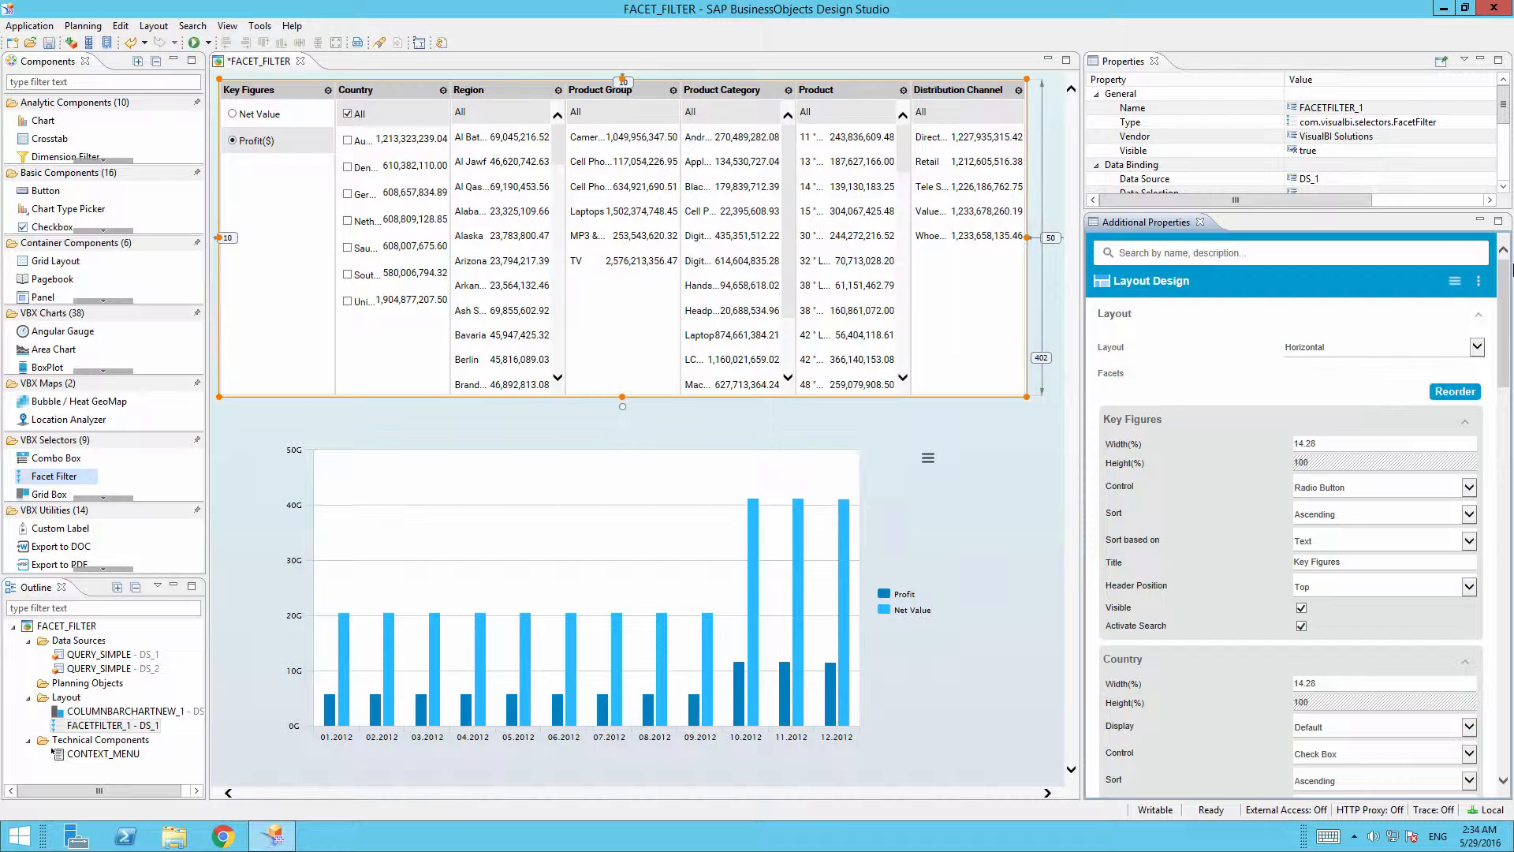
{"action": "left_click", "coordinate": [197, 47]}
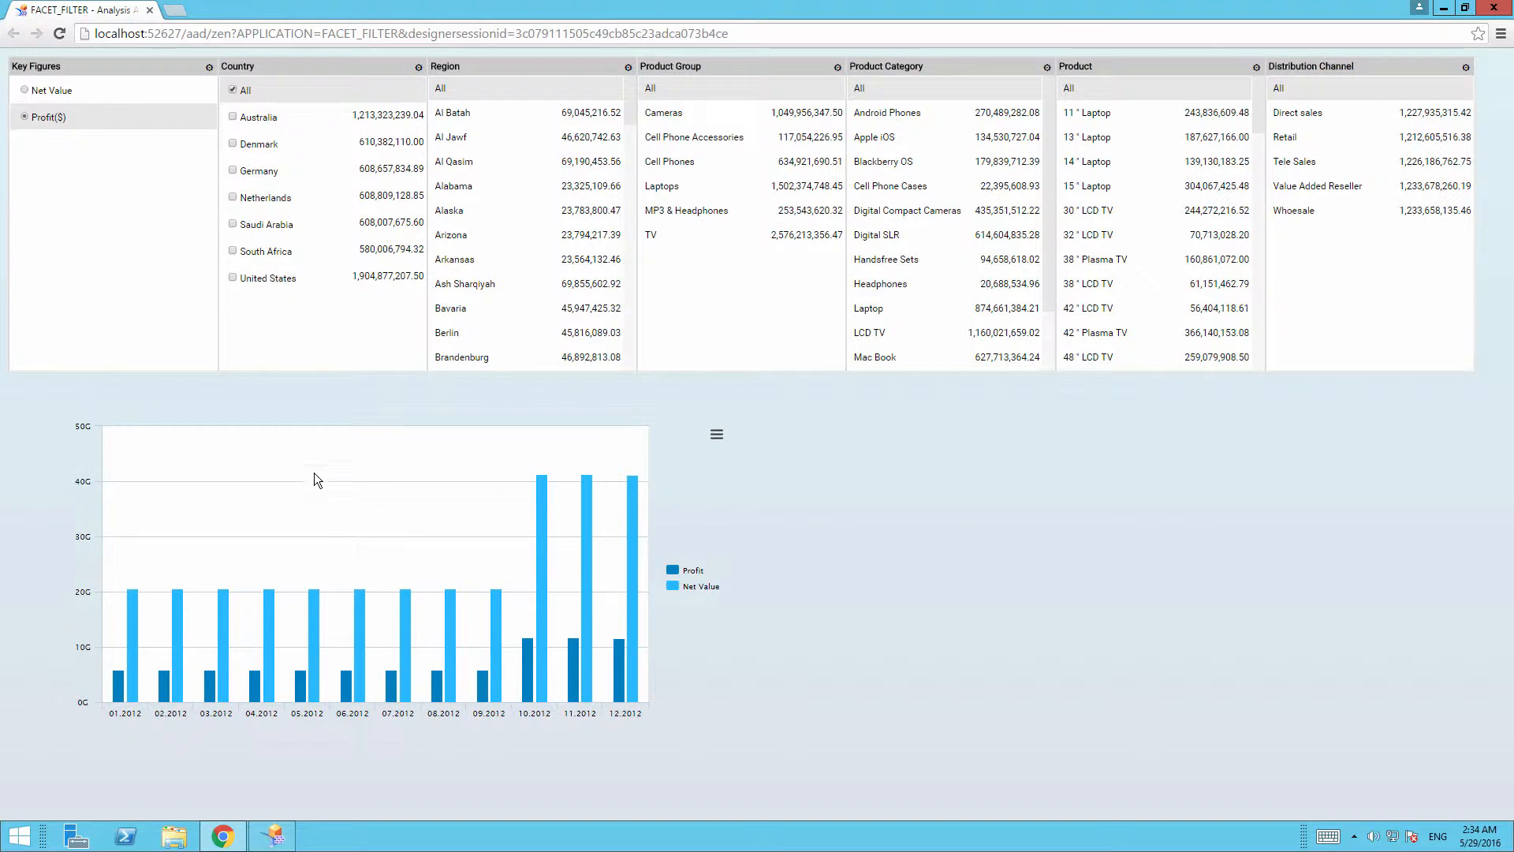
Filter the chart by Australia, Tasmania and the 11" Laptop product.
{"action": "left_click", "coordinate": [232, 118]}
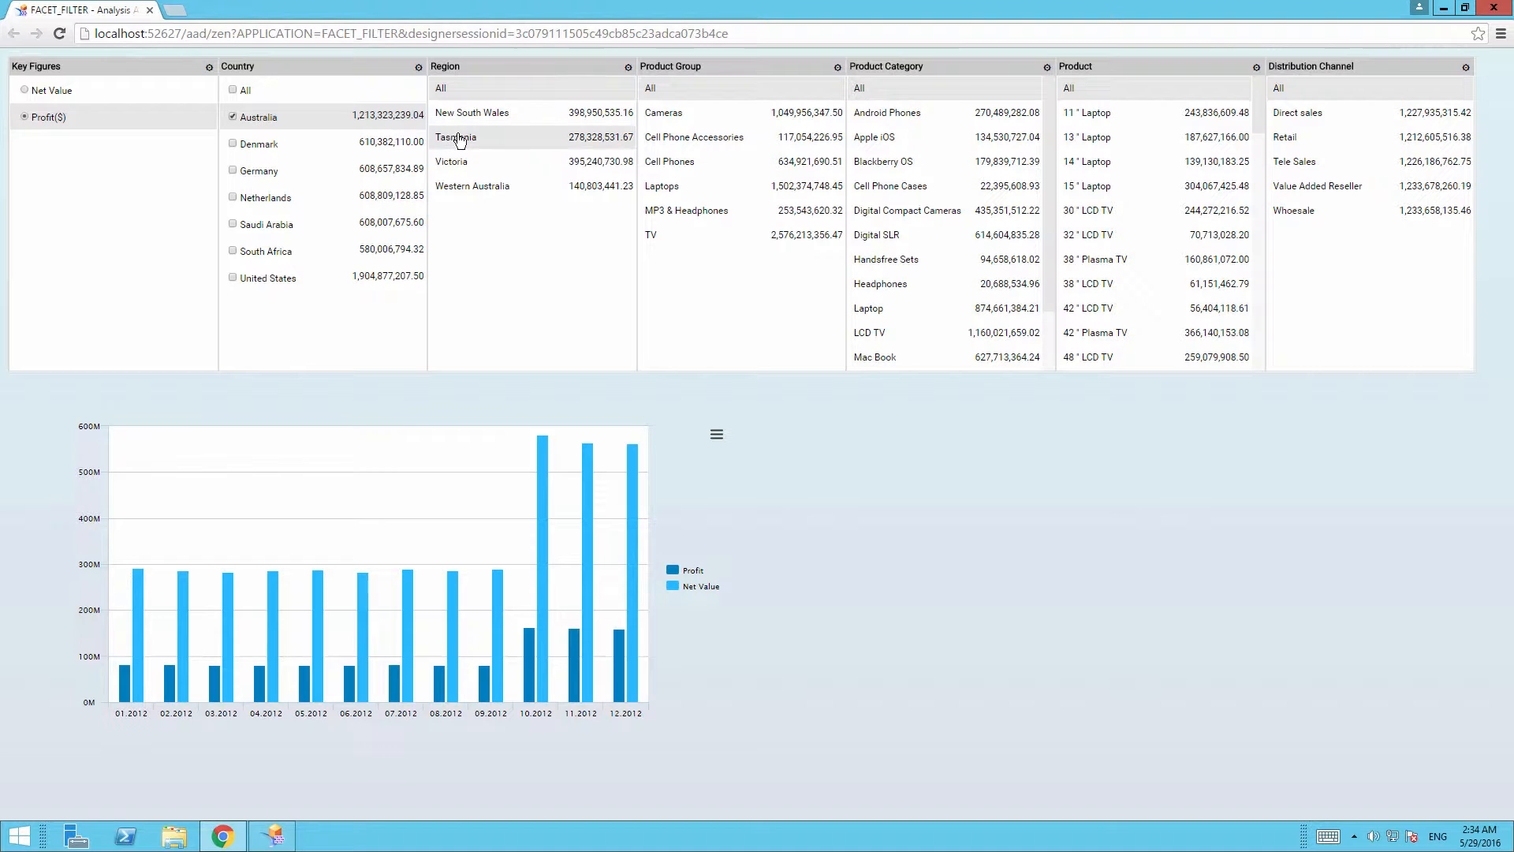
{"action": "left_click", "coordinate": [460, 140]}
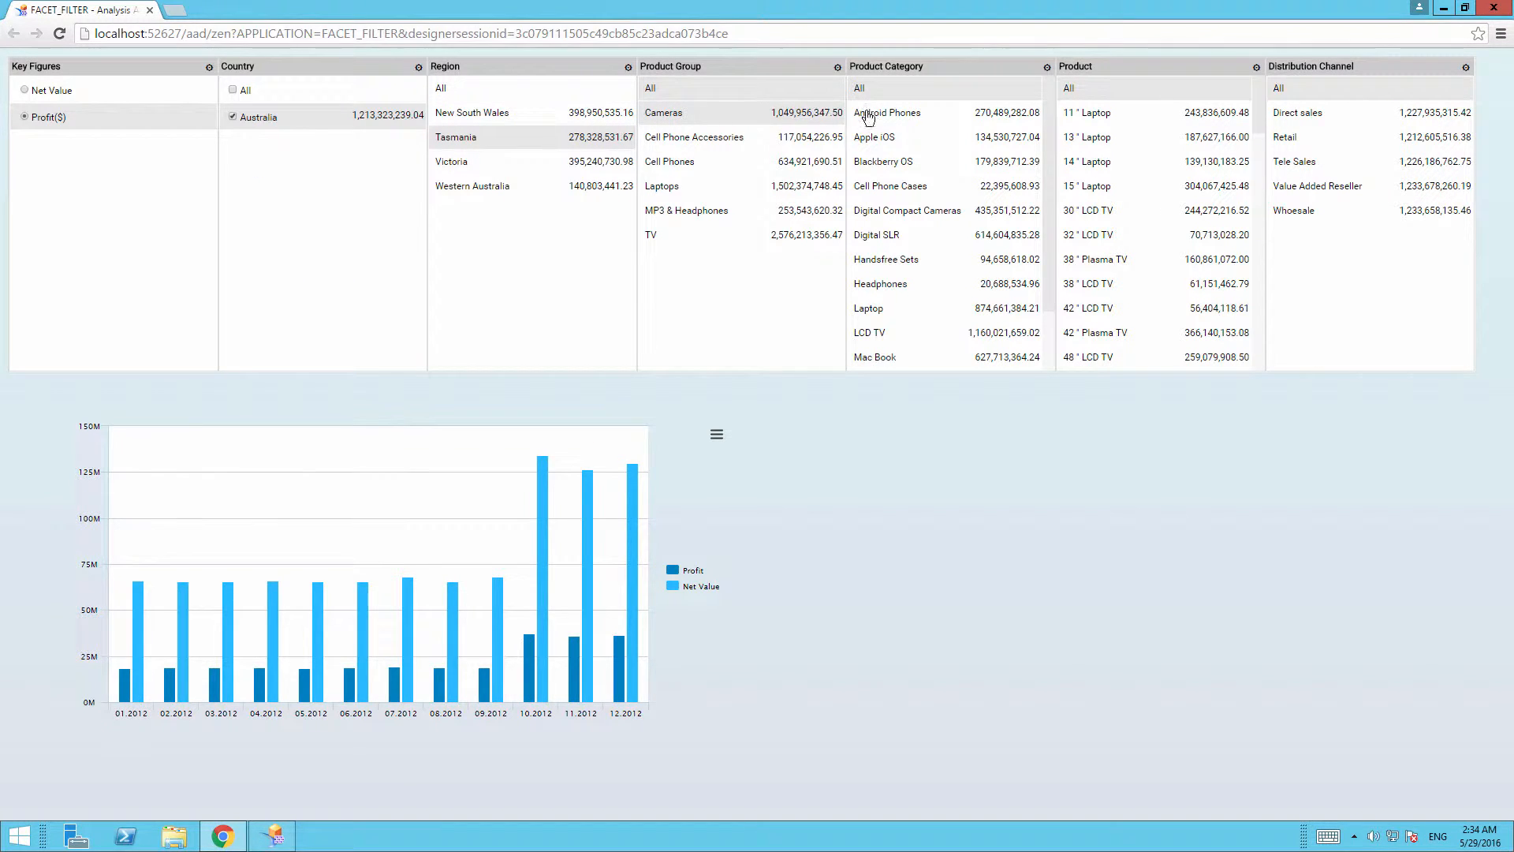
{"action": "left_click", "coordinate": [1089, 119]}
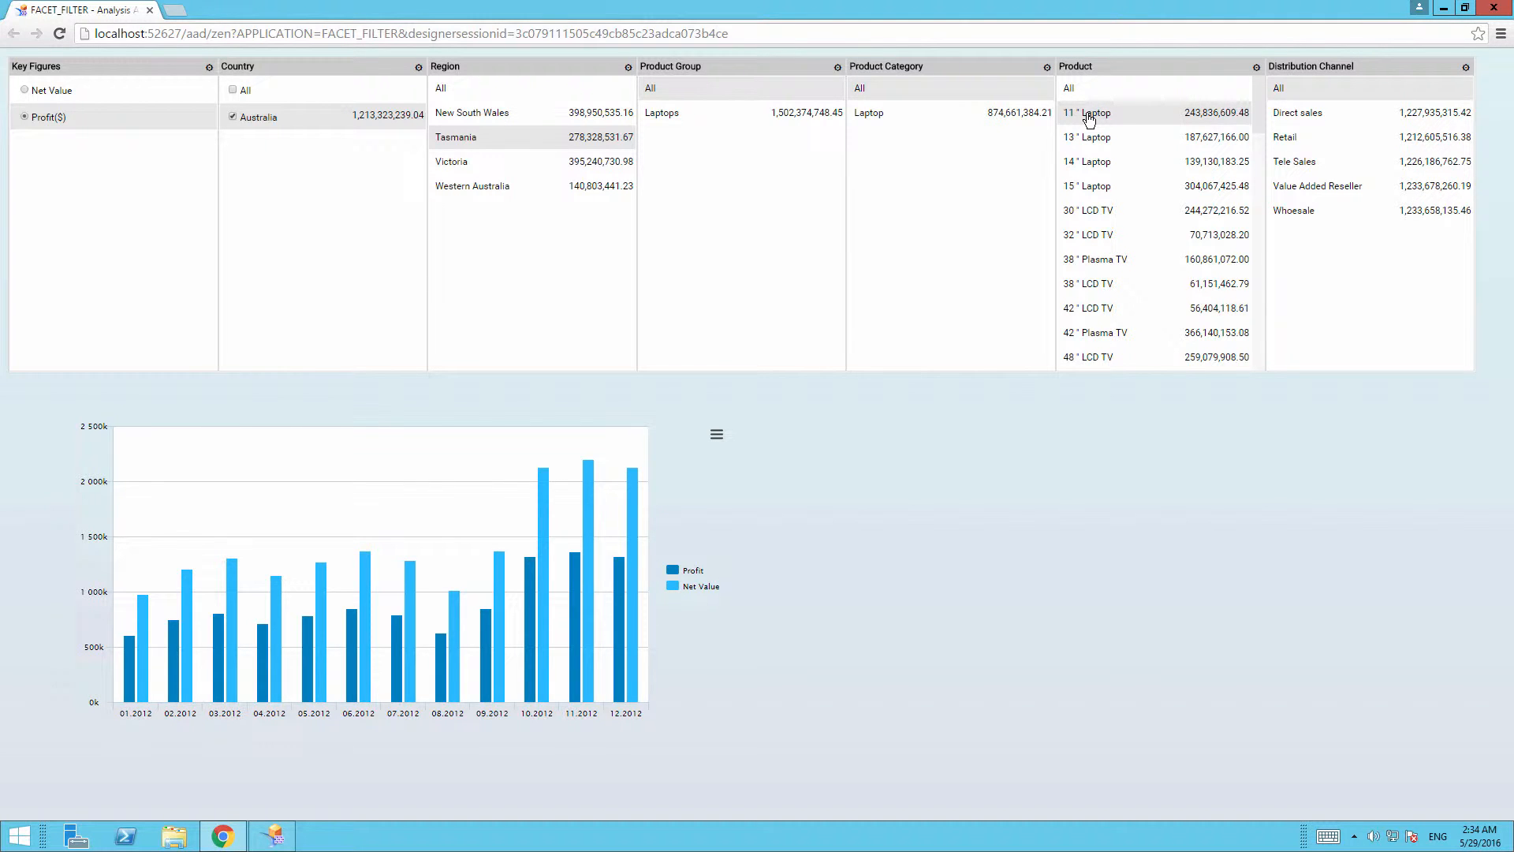
Set Product and Region back to All, clearing the filters.
{"action": "left_click", "coordinate": [1070, 91]}
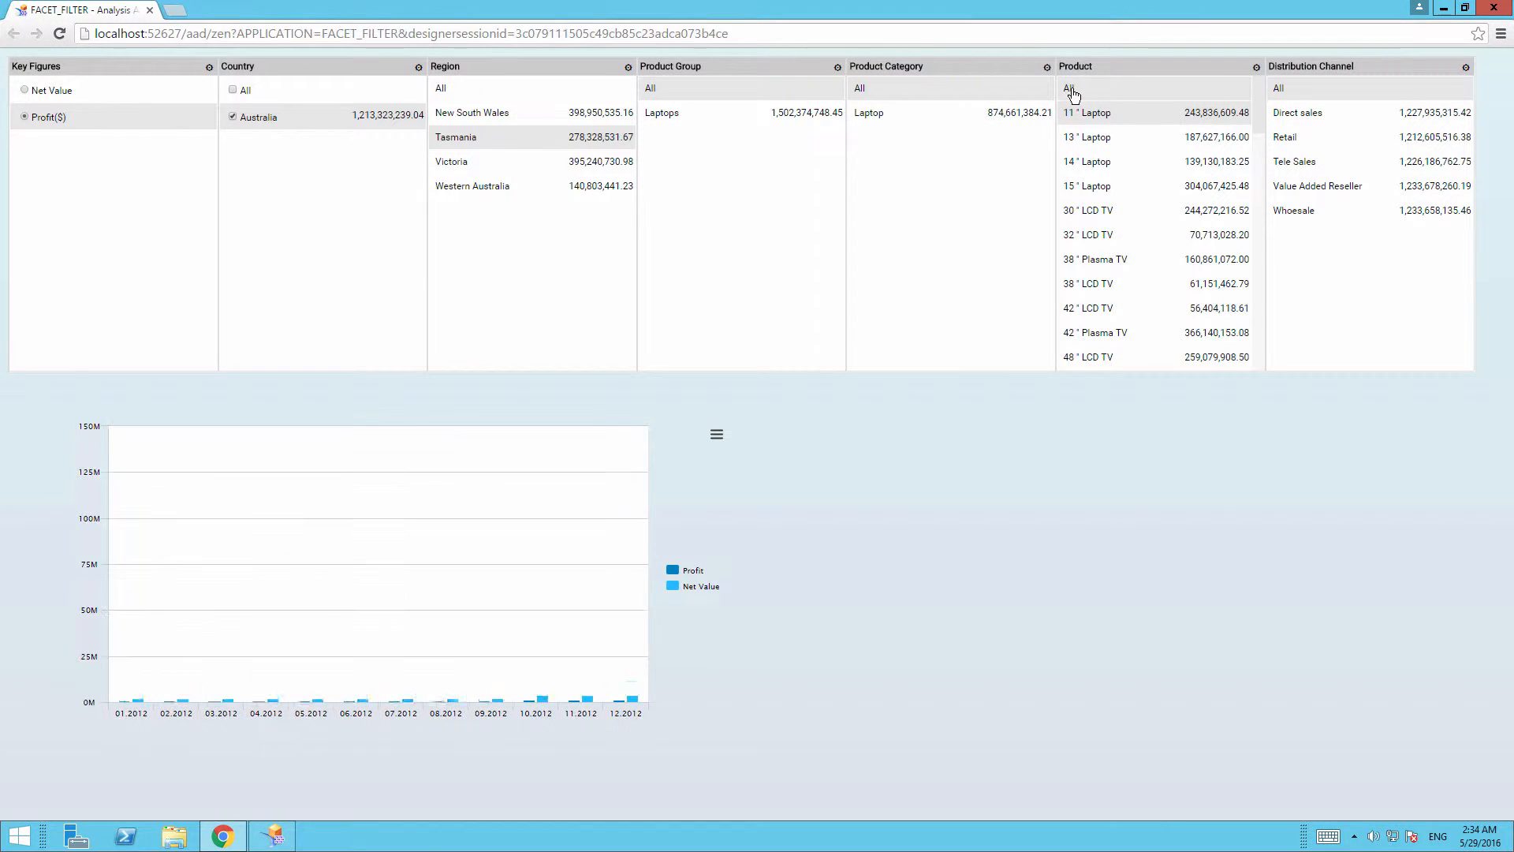
{"action": "left_click", "coordinate": [462, 91]}
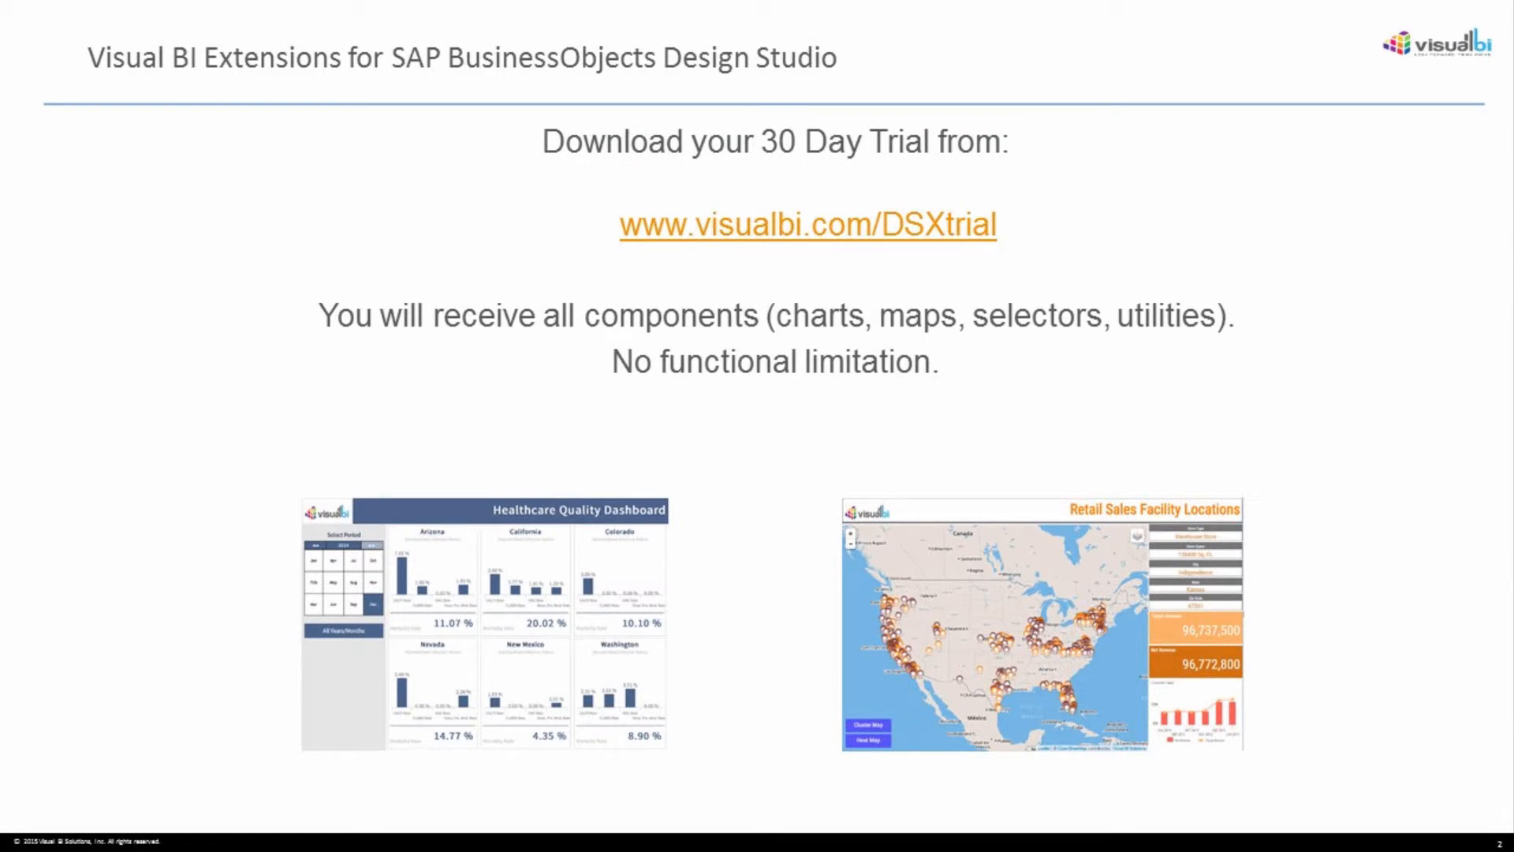
{"action": "key", "text": "Right"}
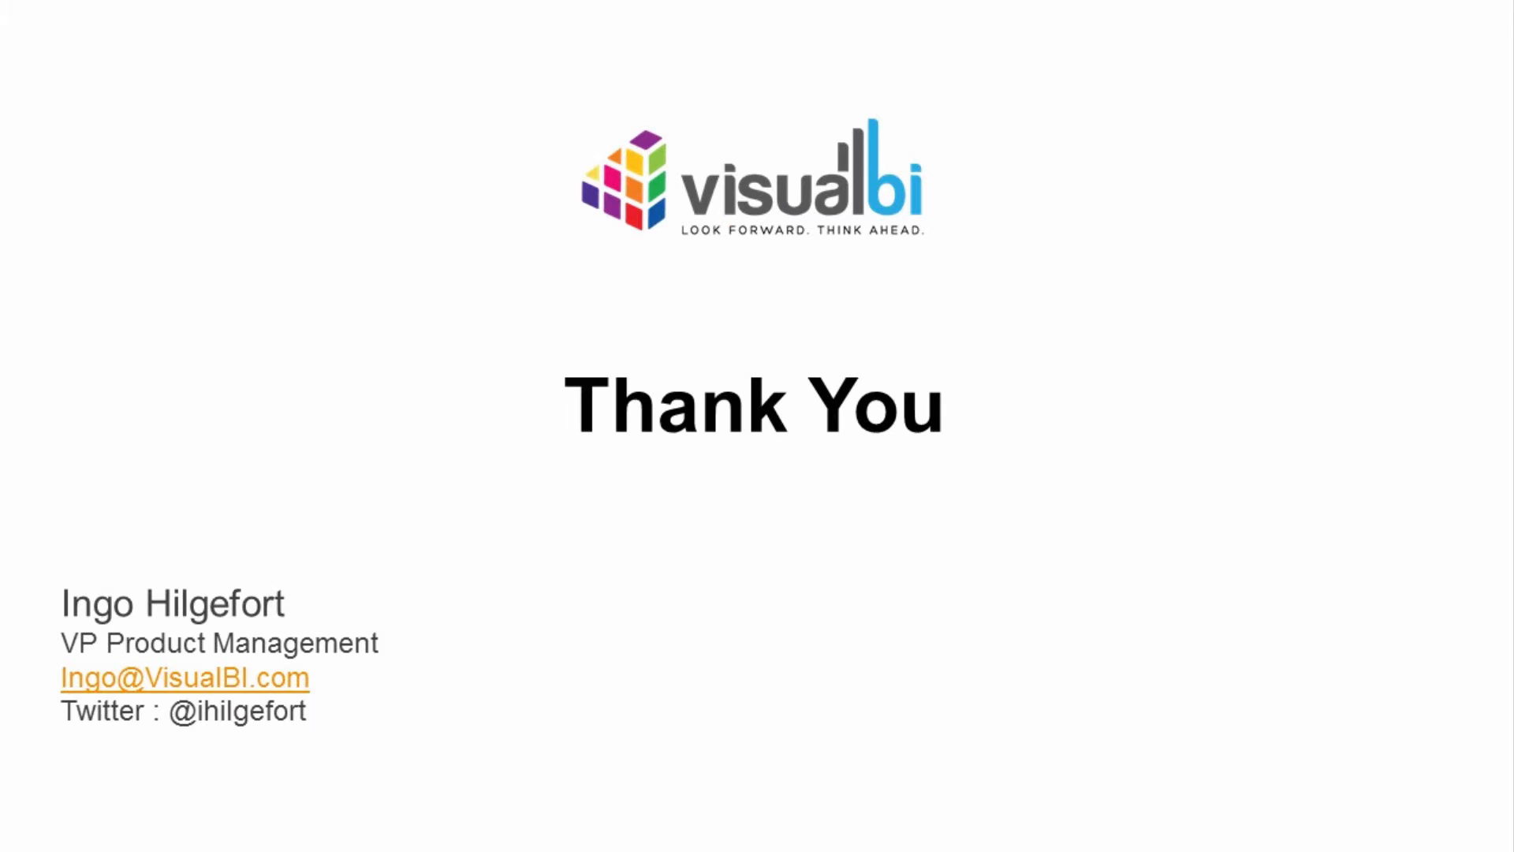